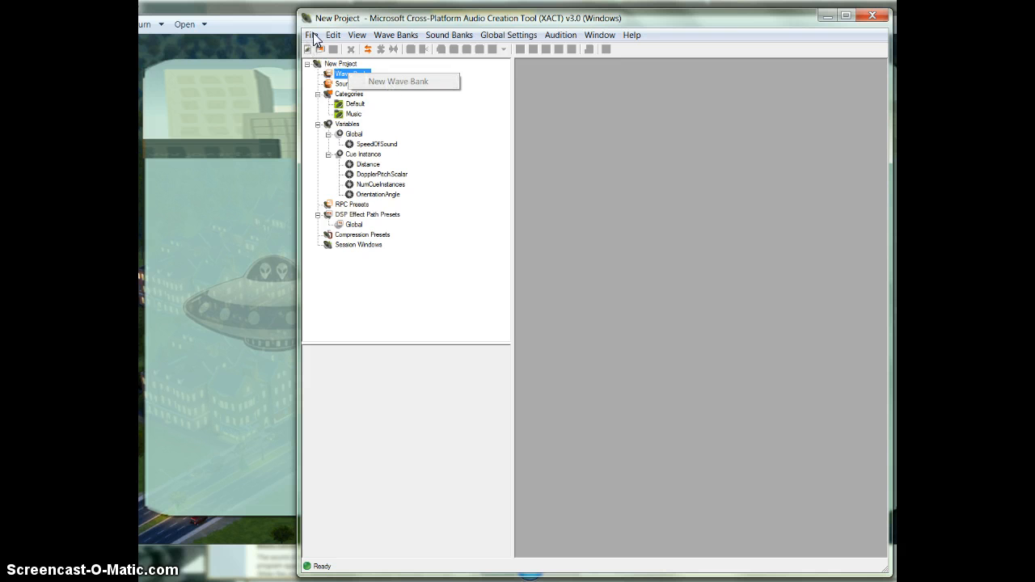
Create a new project named Sounds in the inner metromagic folder.
left_click(314, 36)
left_click(310, 38)
mouse_move(333, 35)
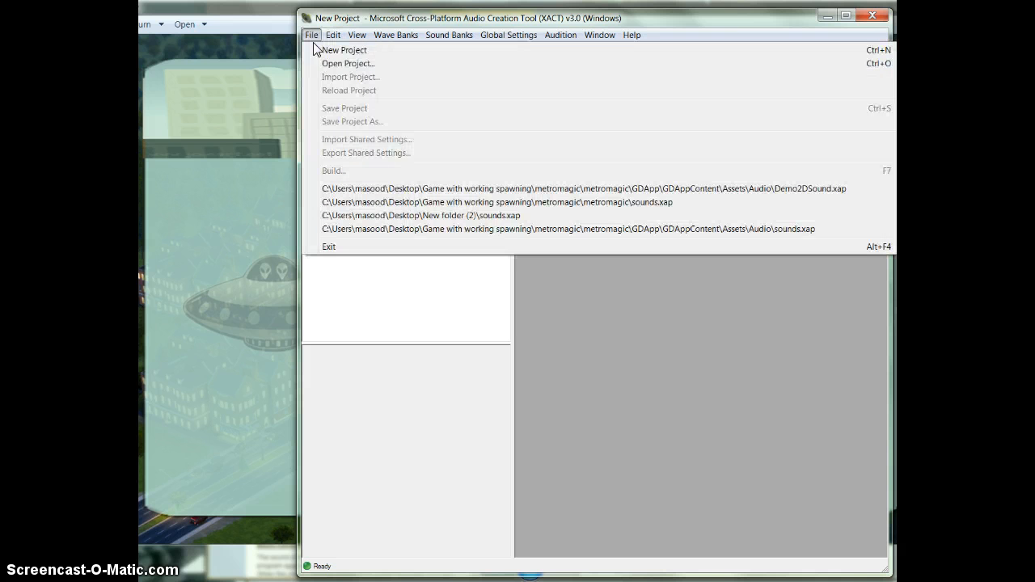
left_click(321, 47)
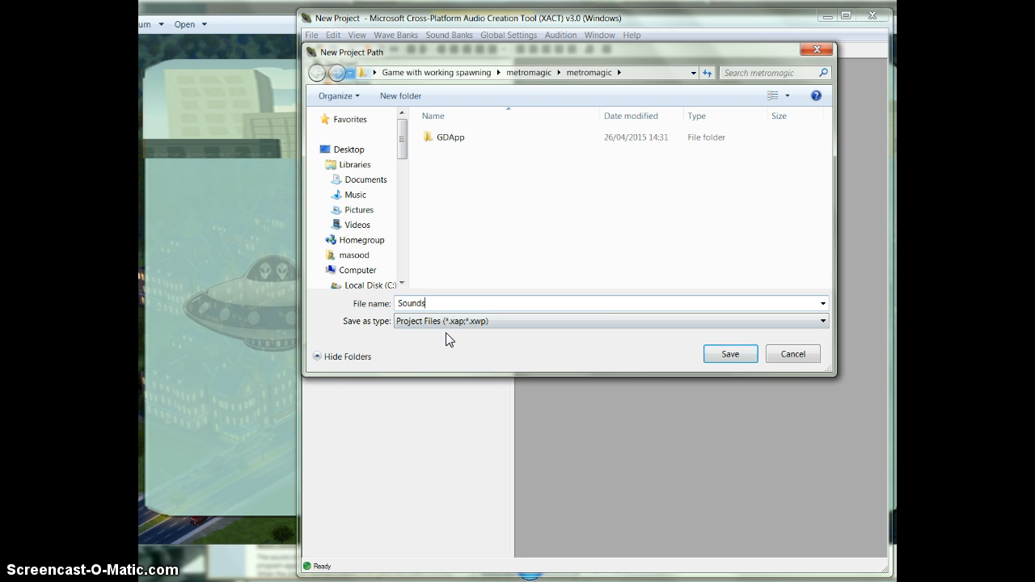
left_click(725, 356)
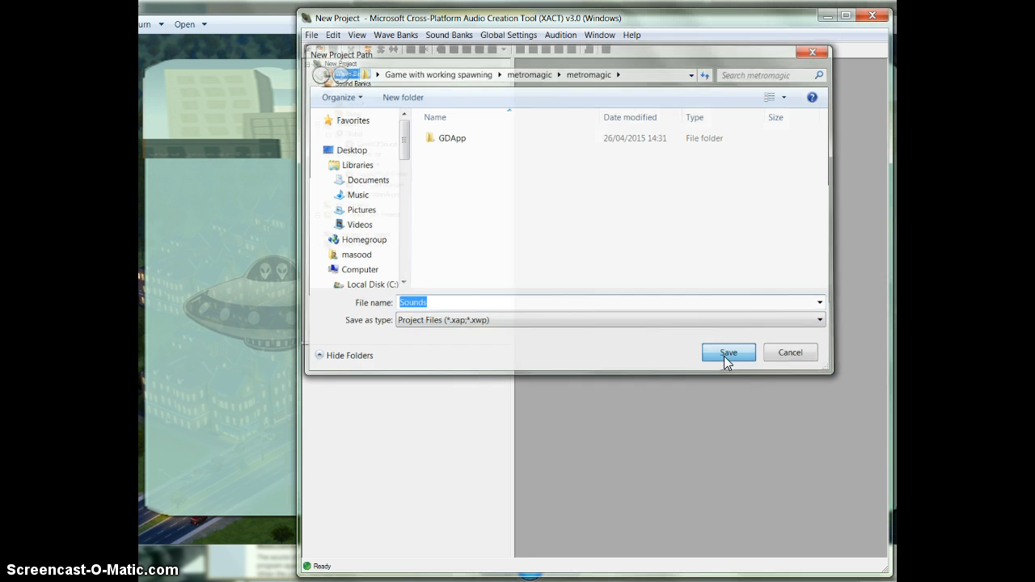
Add a new wave bank and a new sound bank, and place the sound bank window below the wave bank window.
left_click(356, 74)
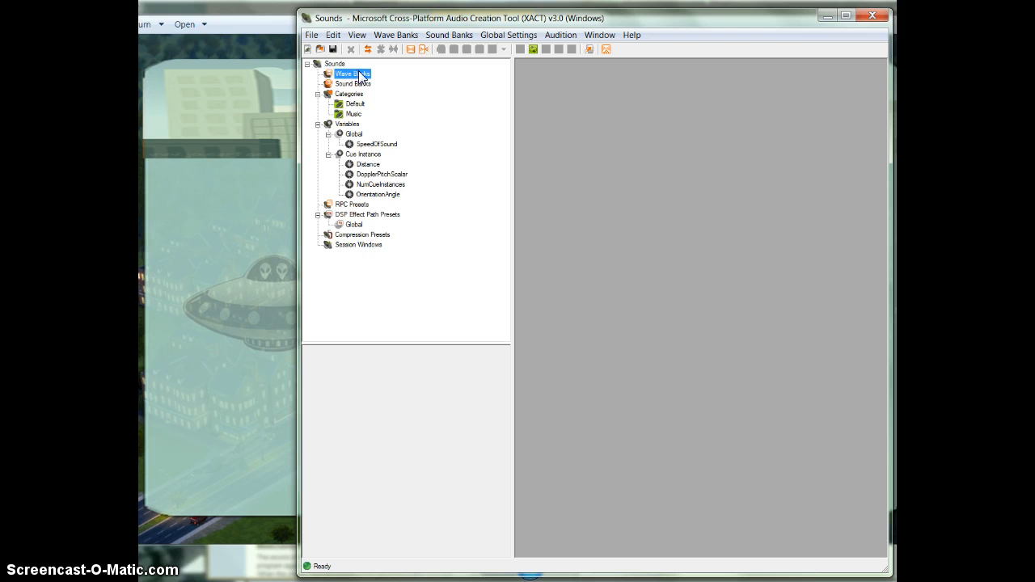
right_click(356, 74)
left_click(404, 80)
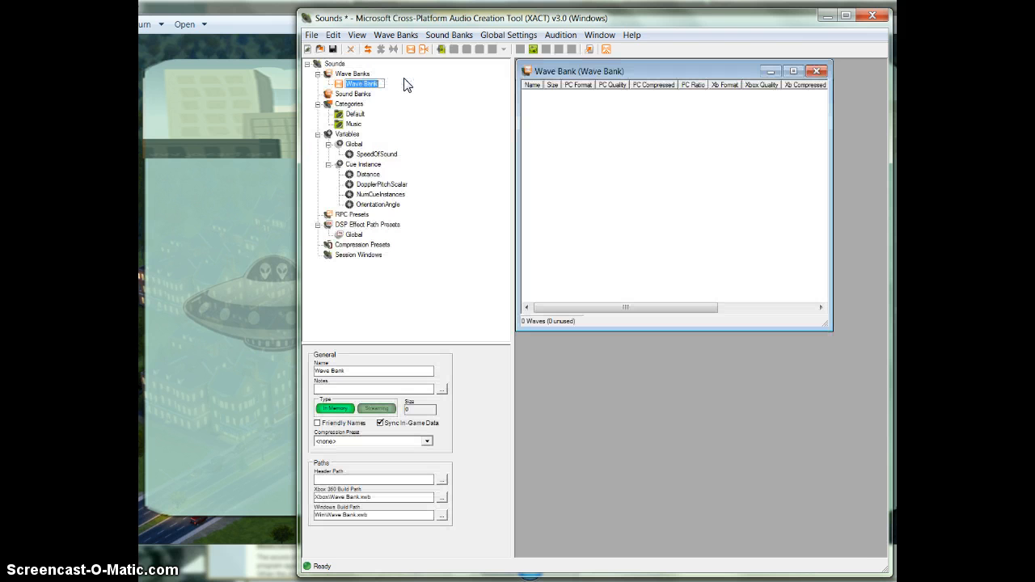
left_click(346, 93)
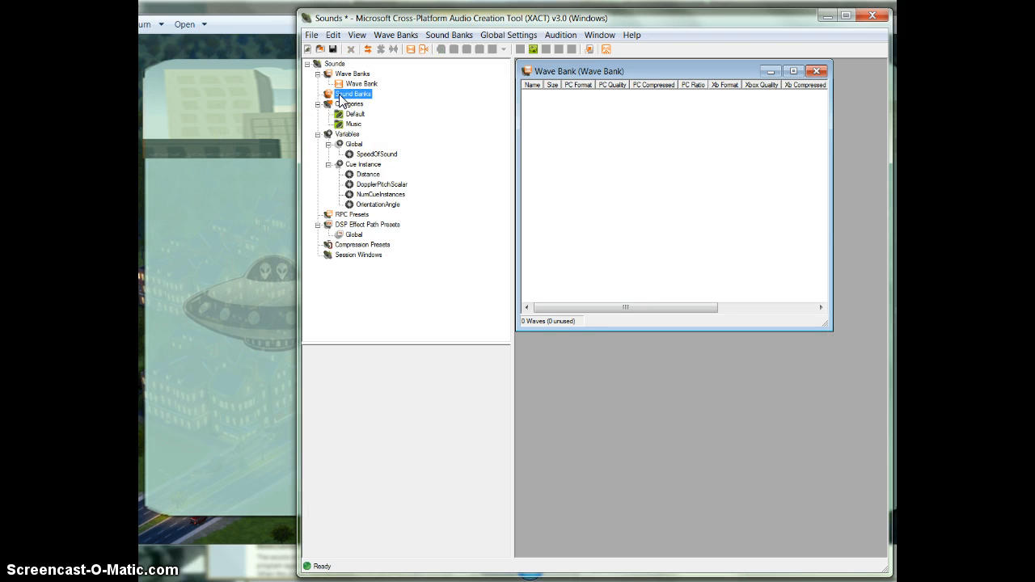
right_click(348, 94)
left_click(390, 100)
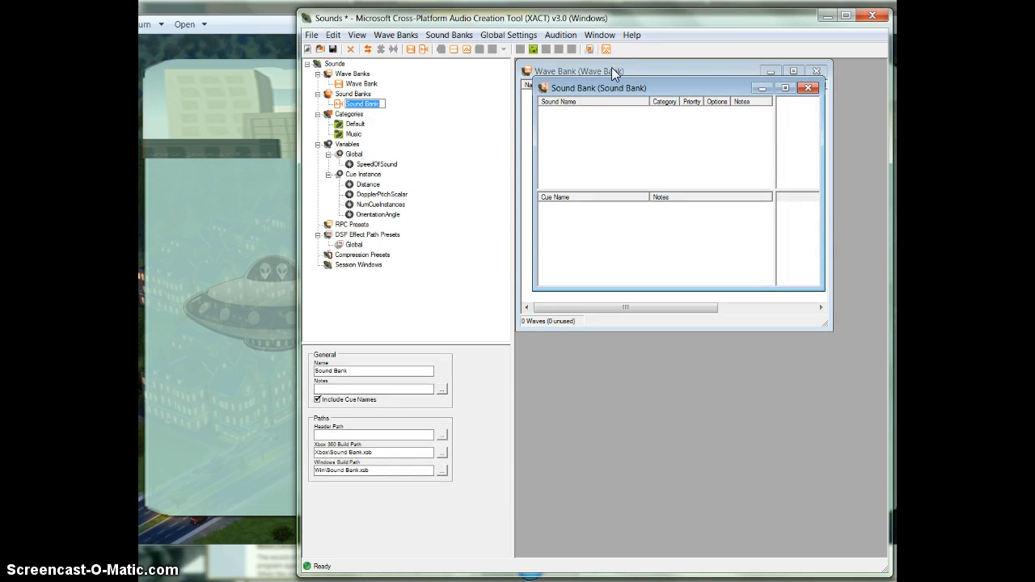
left_click_drag(623, 92, 622, 344)
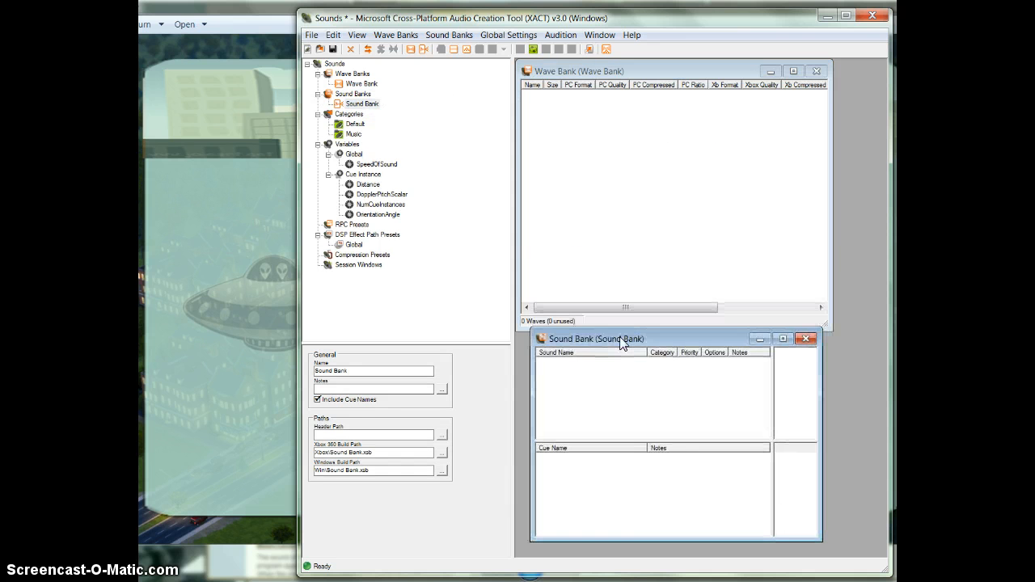
Insert all six wave files from the sound folder in the desktop's New folder (2) into the wave bank.
left_click(636, 134)
right_click(601, 117)
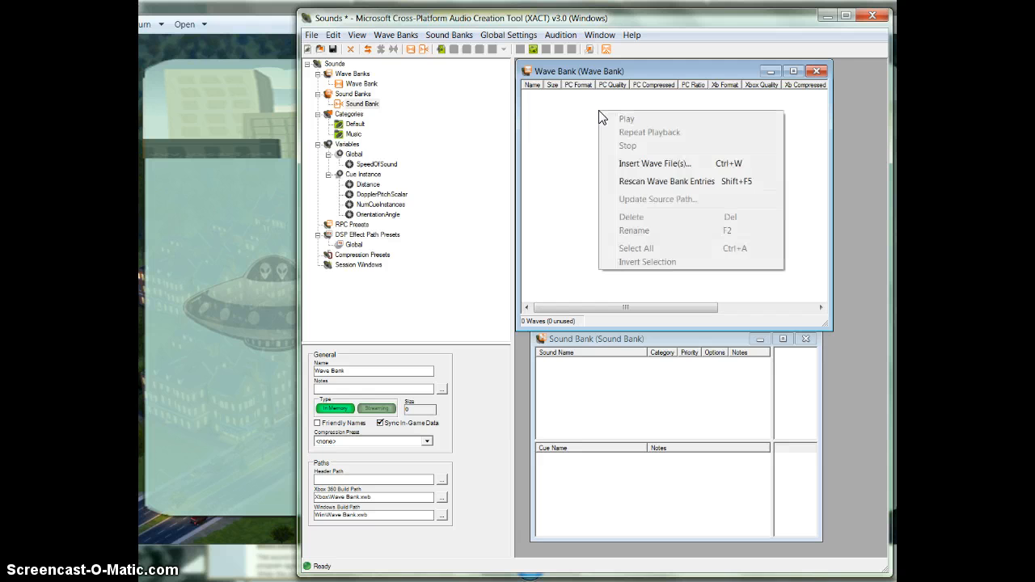
left_click(655, 164)
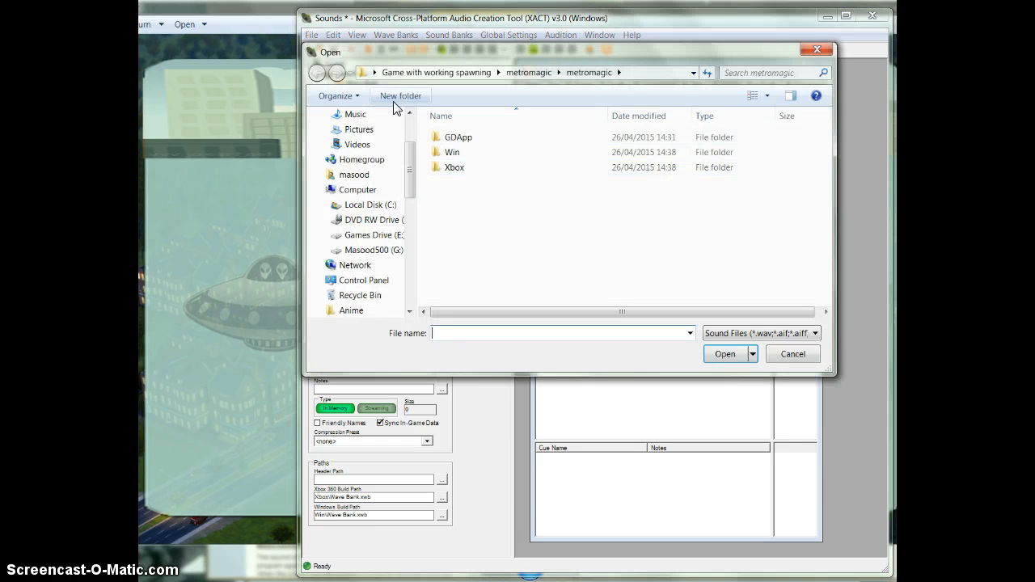
scroll(401, 190, "up", 2)
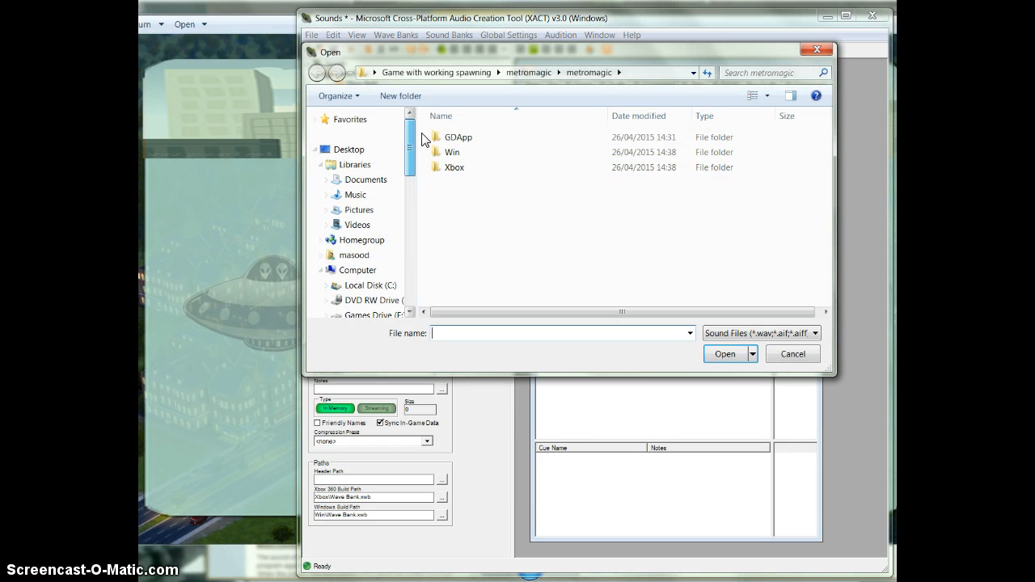
left_click(353, 154)
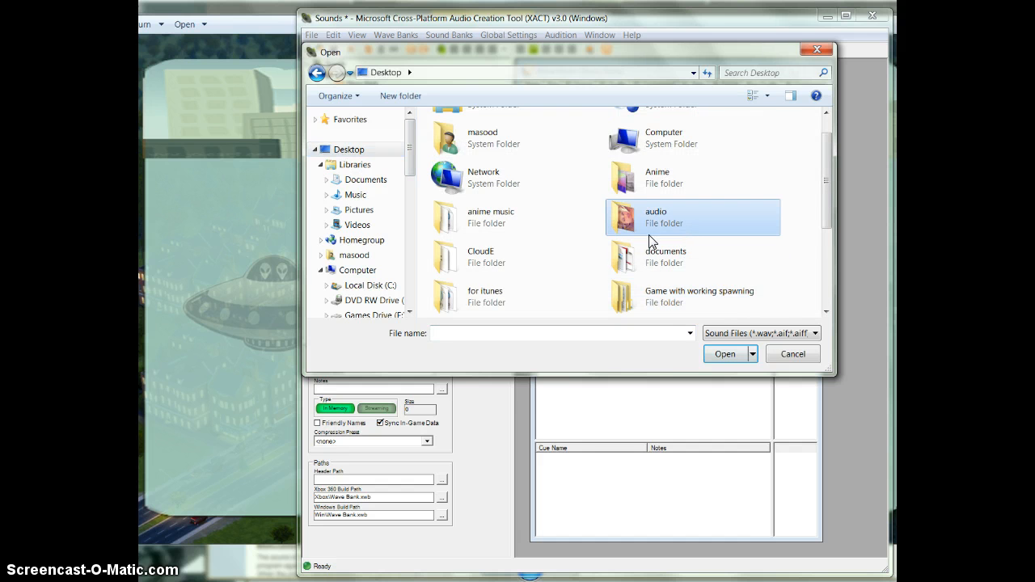
scroll(556, 267, "down", 3)
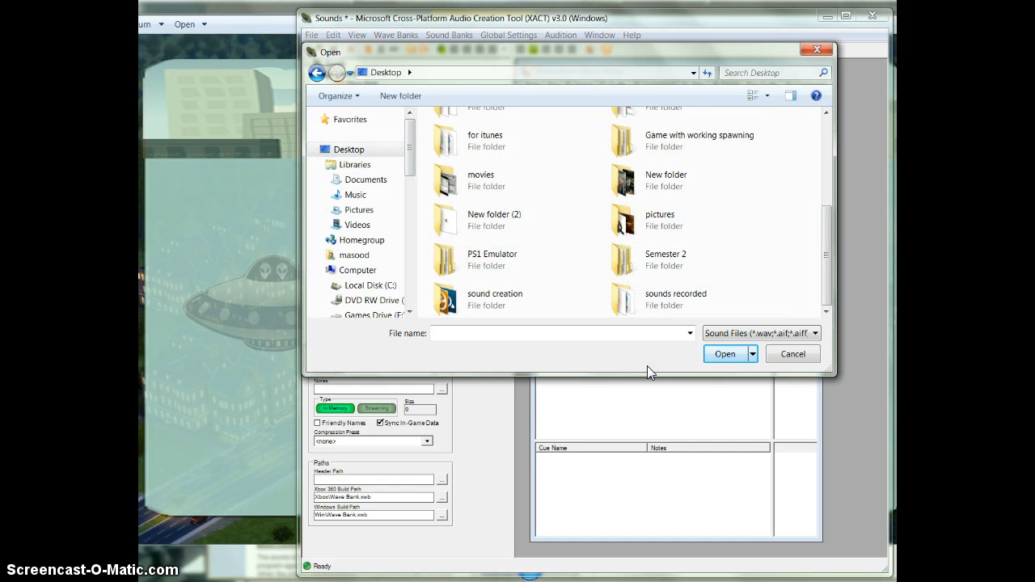
double_click(491, 216)
double_click(484, 142)
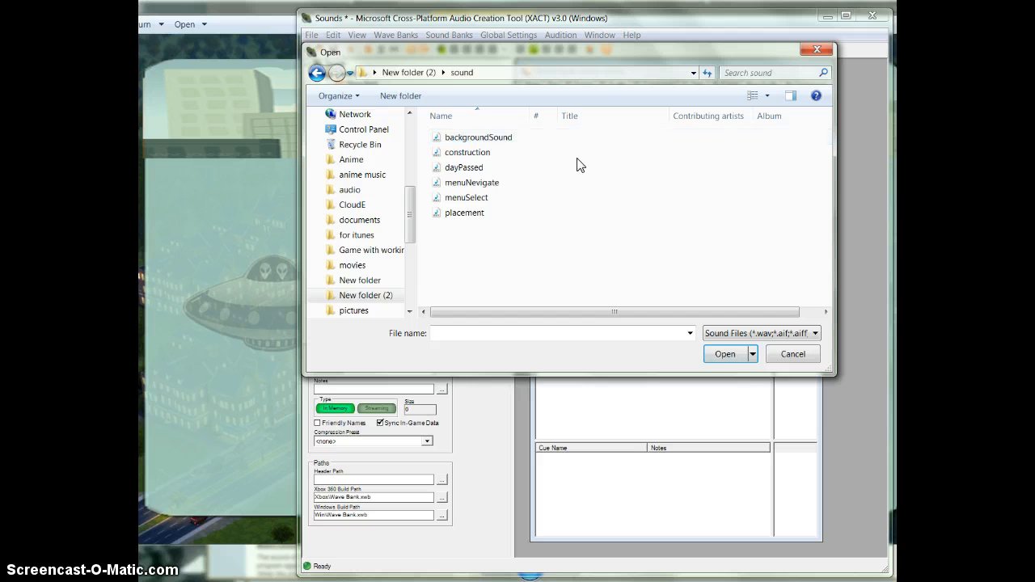
left_click_drag(501, 279, 483, 119)
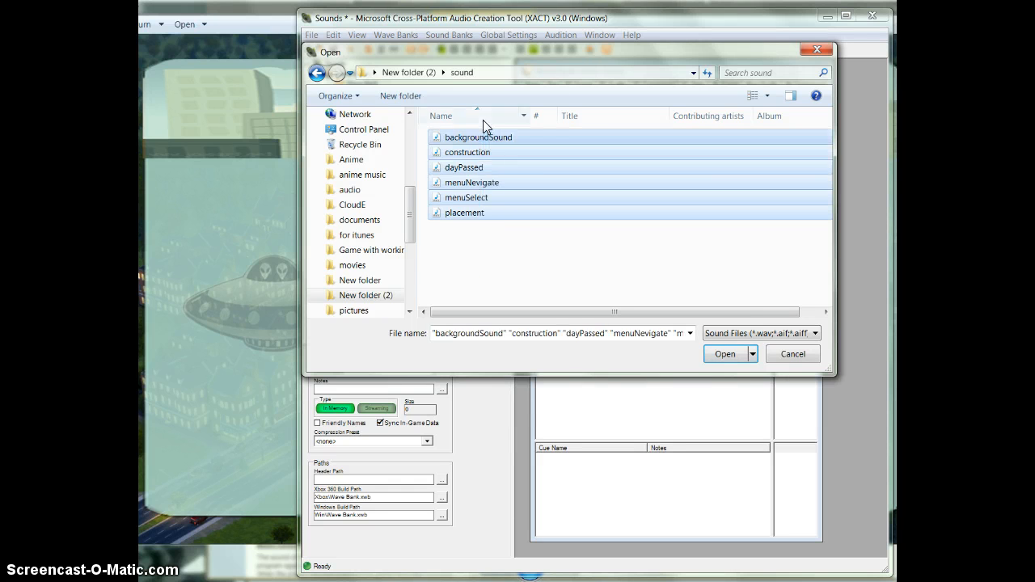
left_click(726, 355)
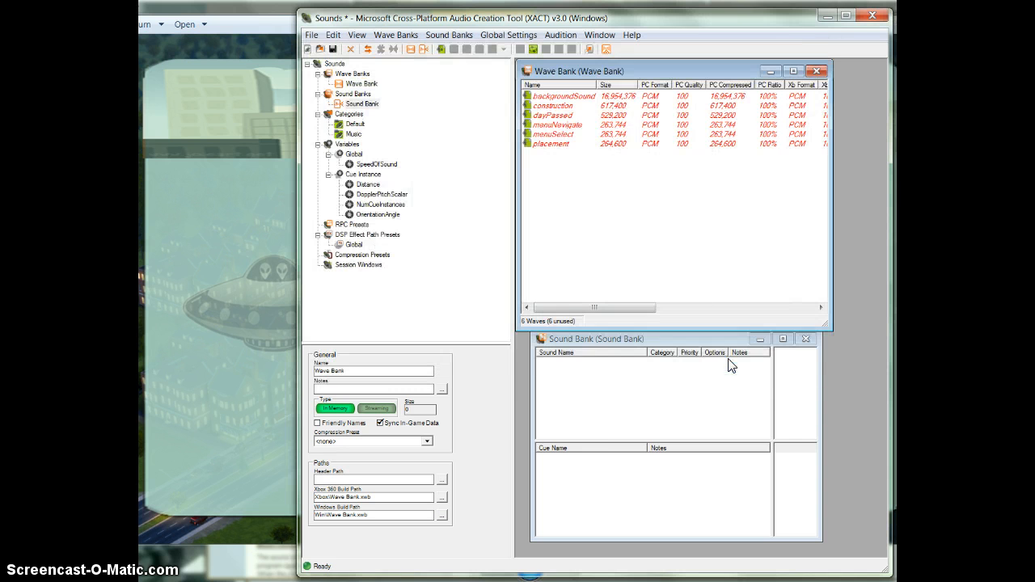
Add a sound named Music to the sound bank and assign the backgroundSound wave to it.
left_click(618, 116)
left_click(608, 380)
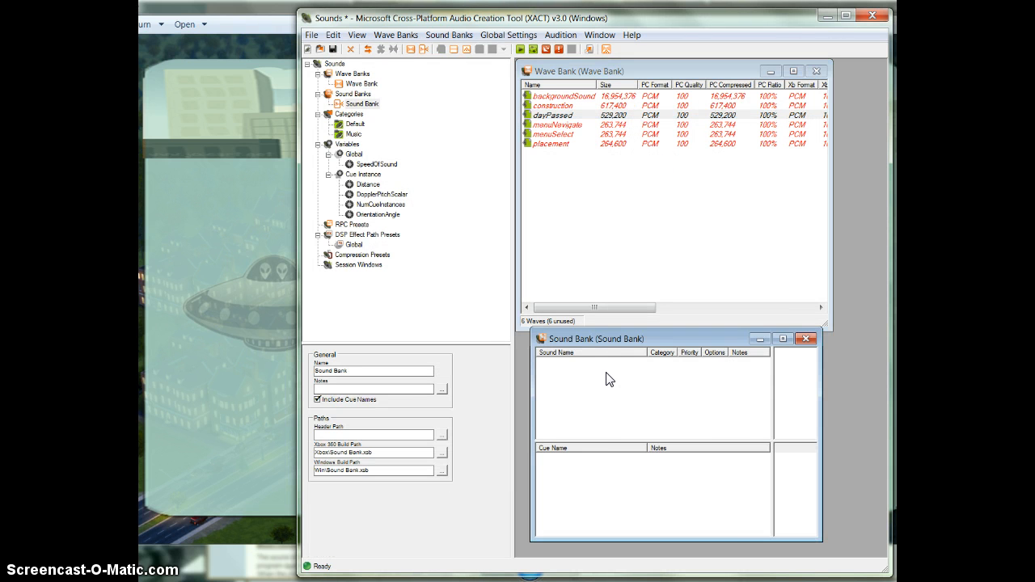
right_click(607, 380)
left_click(657, 439)
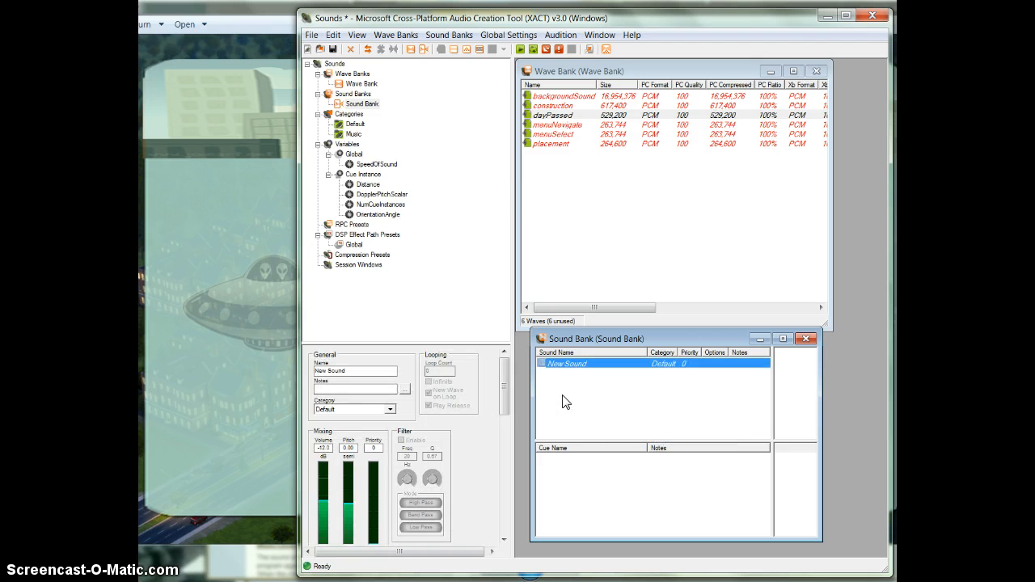
left_click(369, 372)
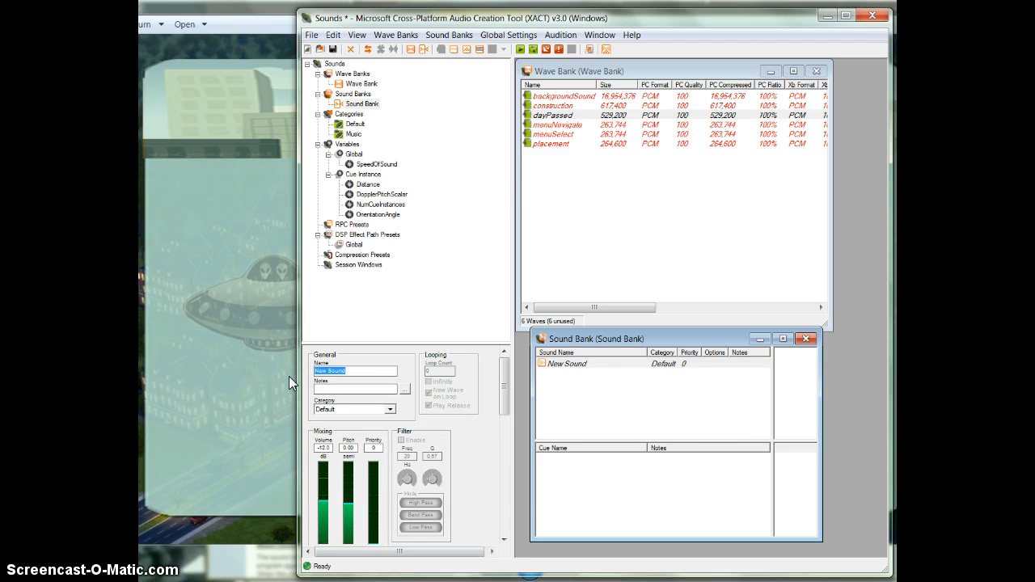
type("Music")
left_click(585, 366)
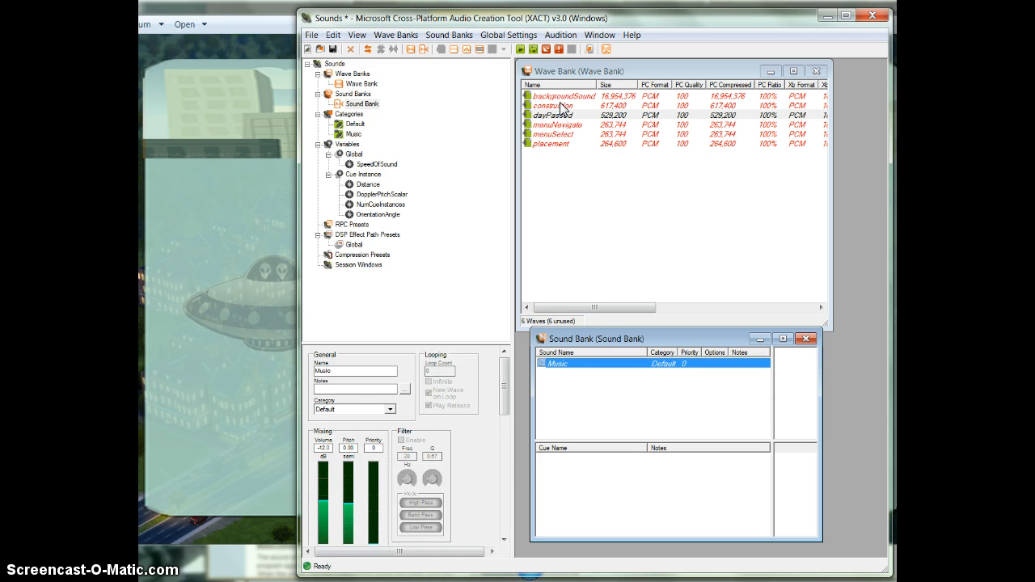
left_click_drag(564, 95, 574, 366)
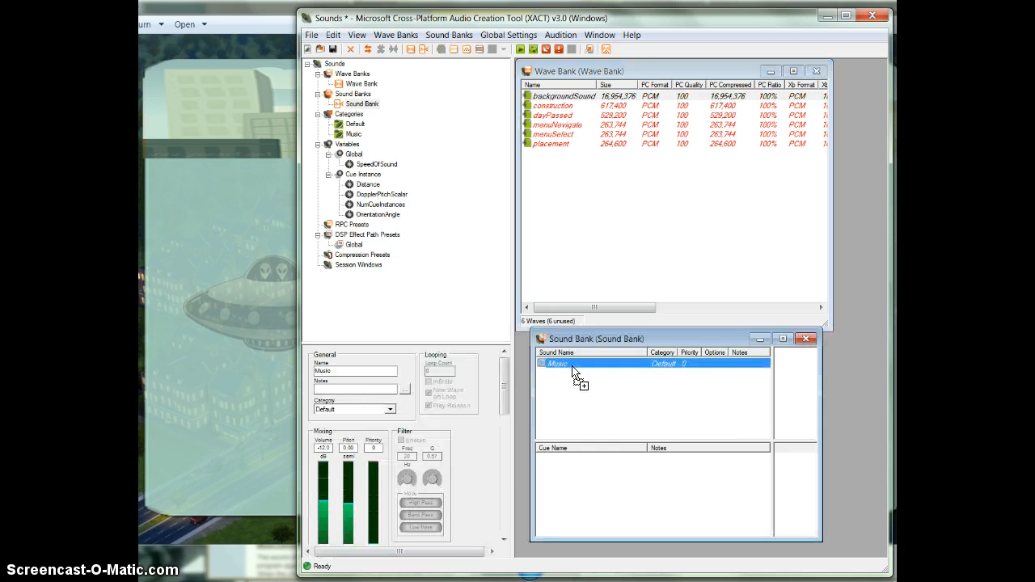
Add four more new sounds to the sound bank below Music.
right_click(585, 398)
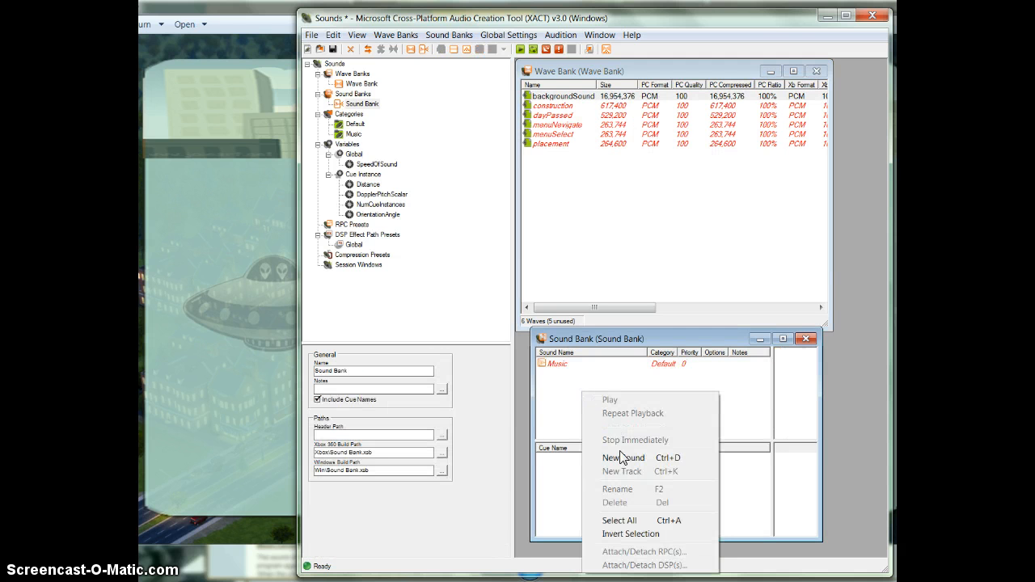
left_click(624, 459)
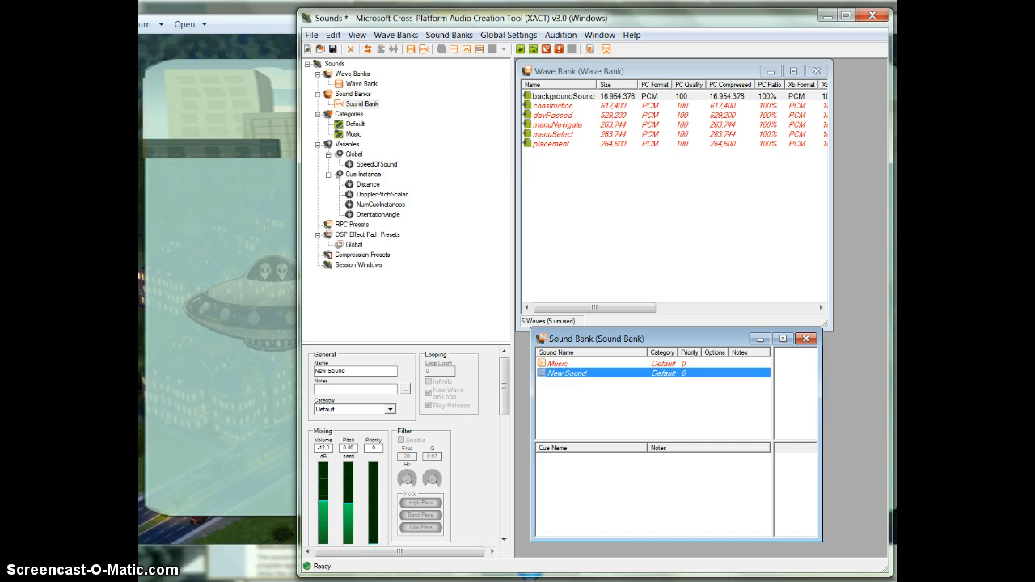
right_click(645, 394)
left_click(692, 477)
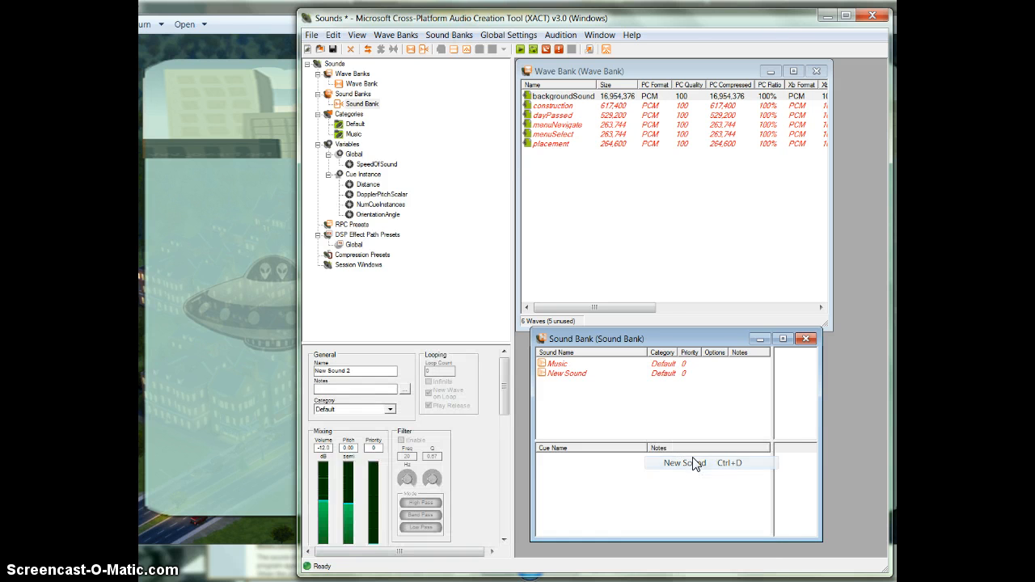
right_click(596, 425)
left_click(660, 295)
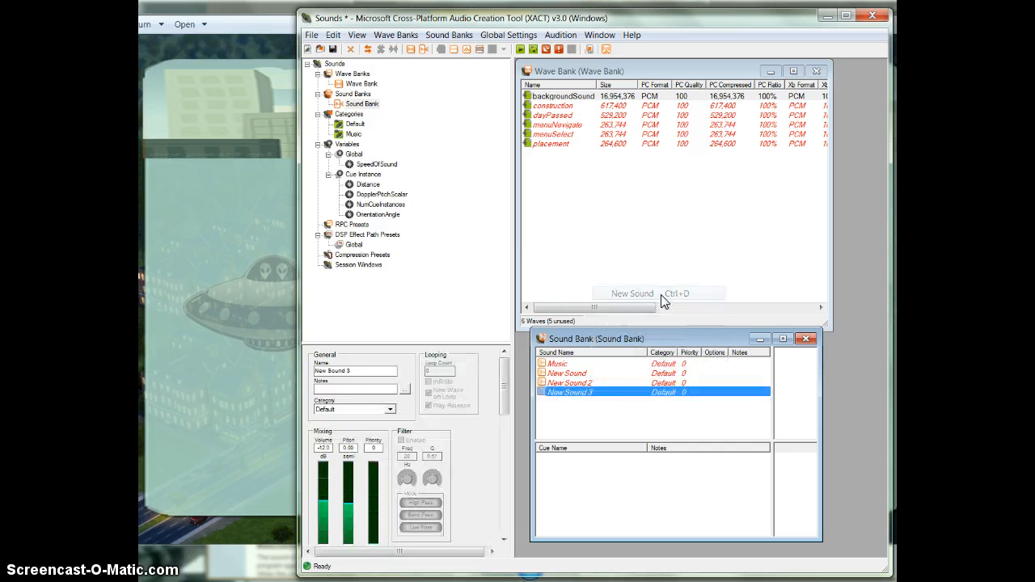
right_click(605, 416)
left_click(653, 294)
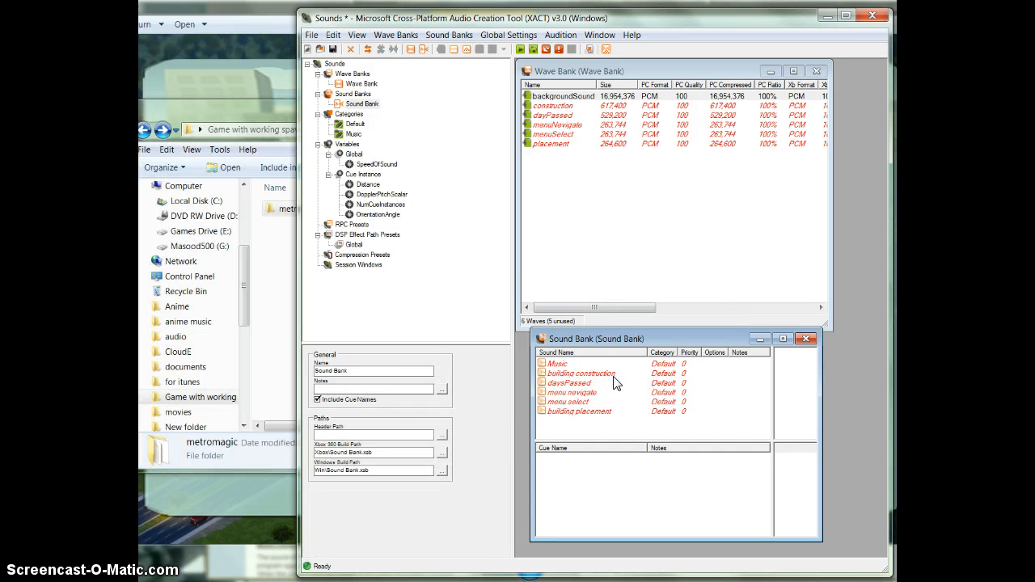
Check the tracks of the listed sounds and widen the sound bank window so the Music track's wave name fits.
left_click(613, 376)
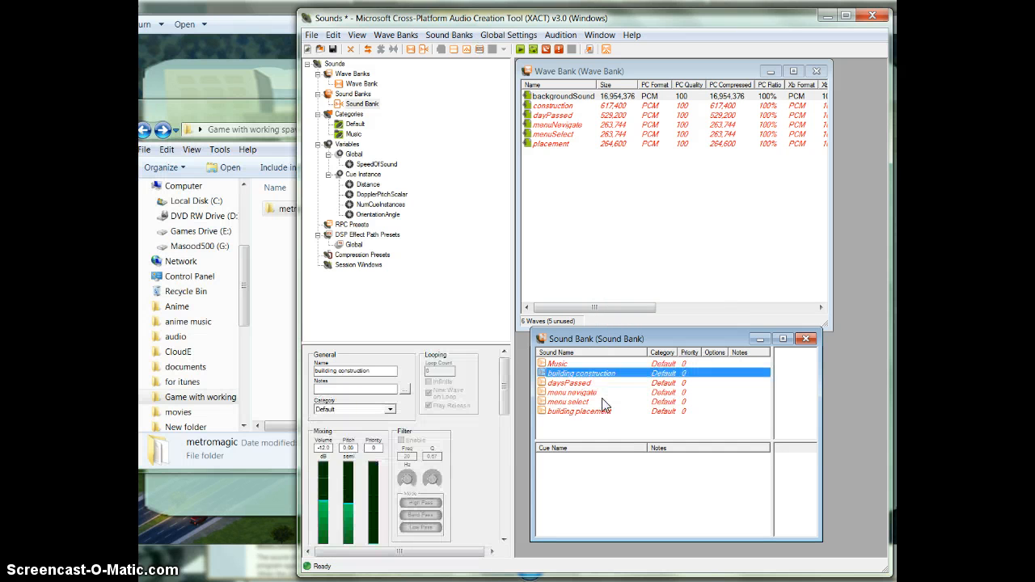
left_click(604, 401)
left_click(595, 384)
left_click(574, 367)
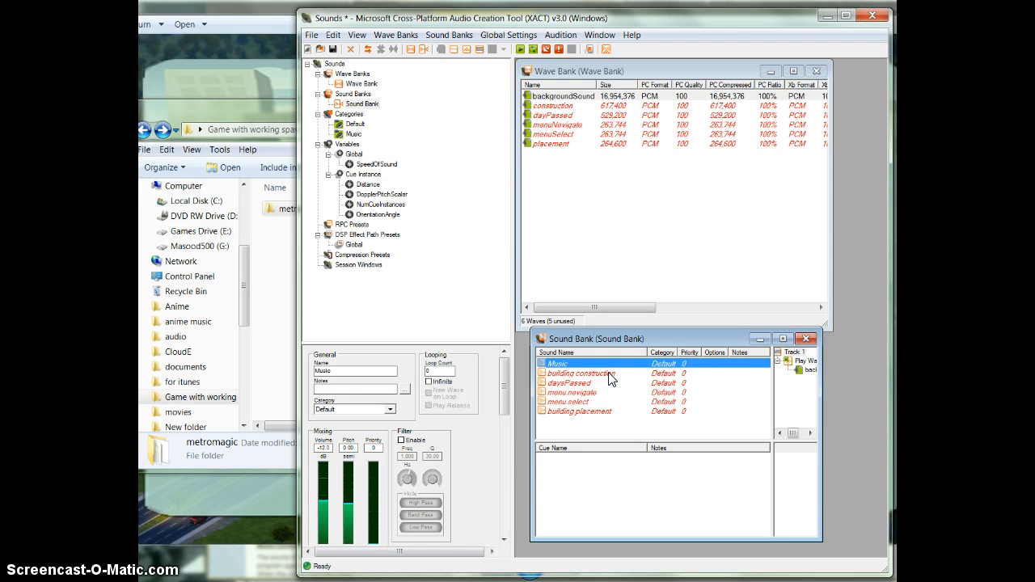
left_click(596, 374)
left_click(592, 366)
left_click_drag(821, 387, 875, 385)
Assign the construction wave to the building construction sound and the dayPassed wave to the daysPassed sound.
left_click(568, 97)
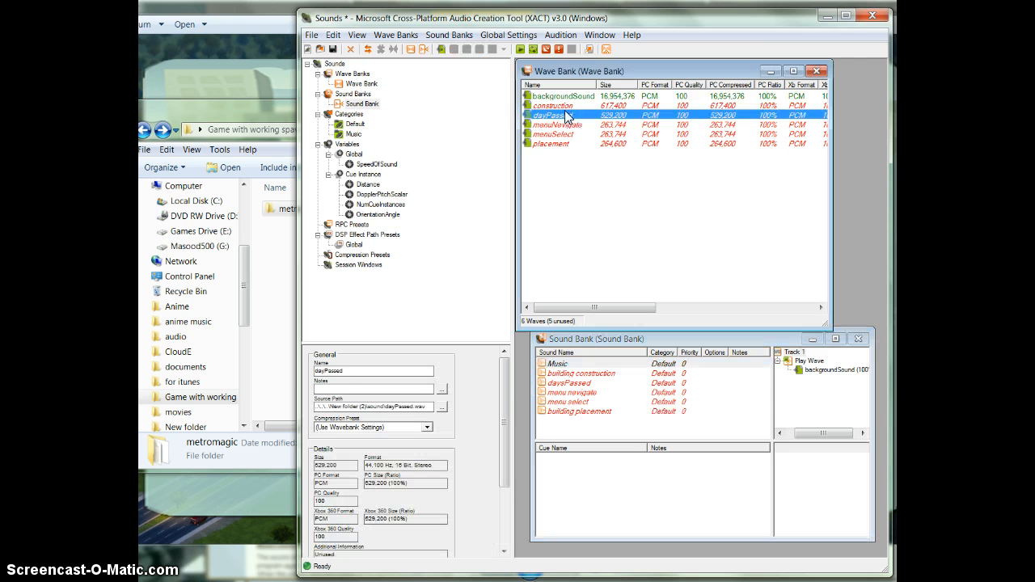
left_click(556, 107)
left_click_drag(556, 112, 619, 373)
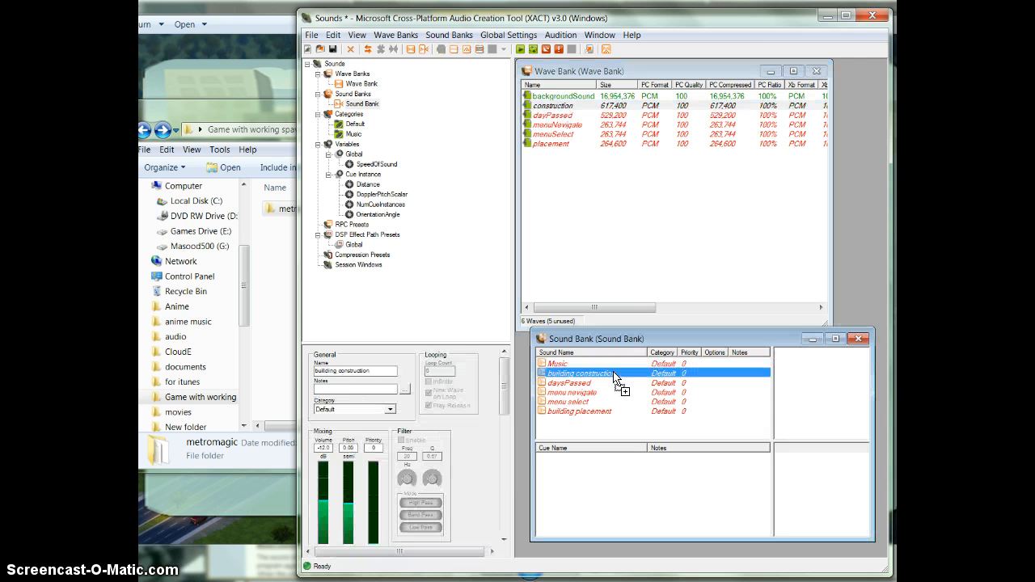
left_click(558, 116)
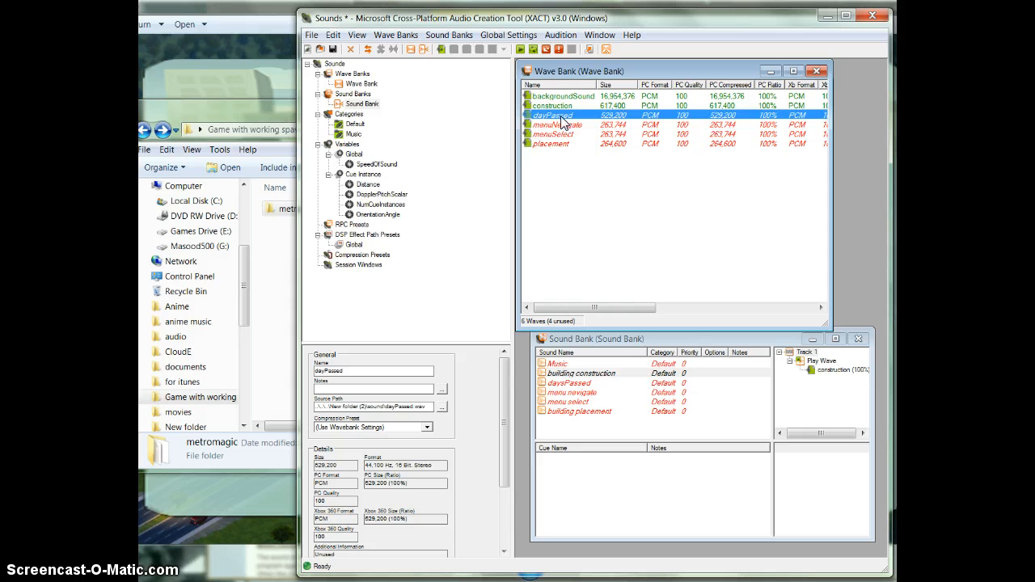
left_click_drag(564, 121, 590, 385)
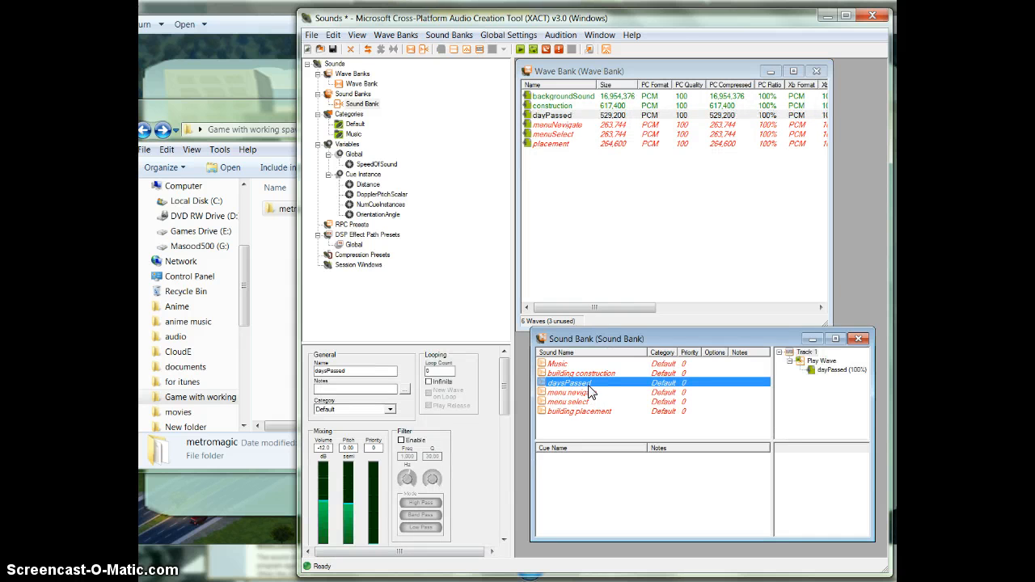
Assign the menuNevigate and menuSelect waves to their matching menu sounds in the sound bank.
left_click_drag(558, 125, 570, 393)
left_click(560, 136)
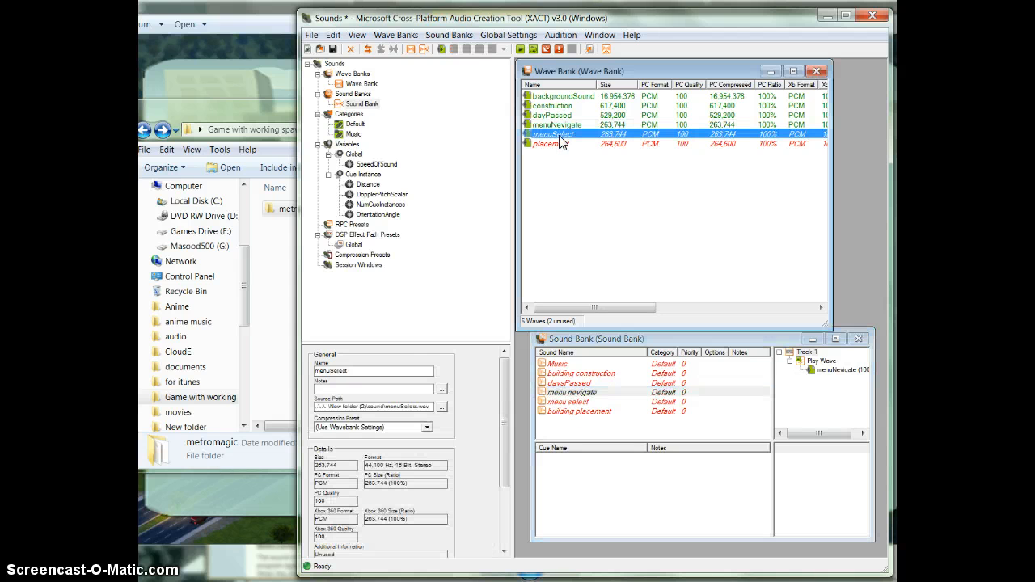
left_click_drag(559, 132, 576, 405)
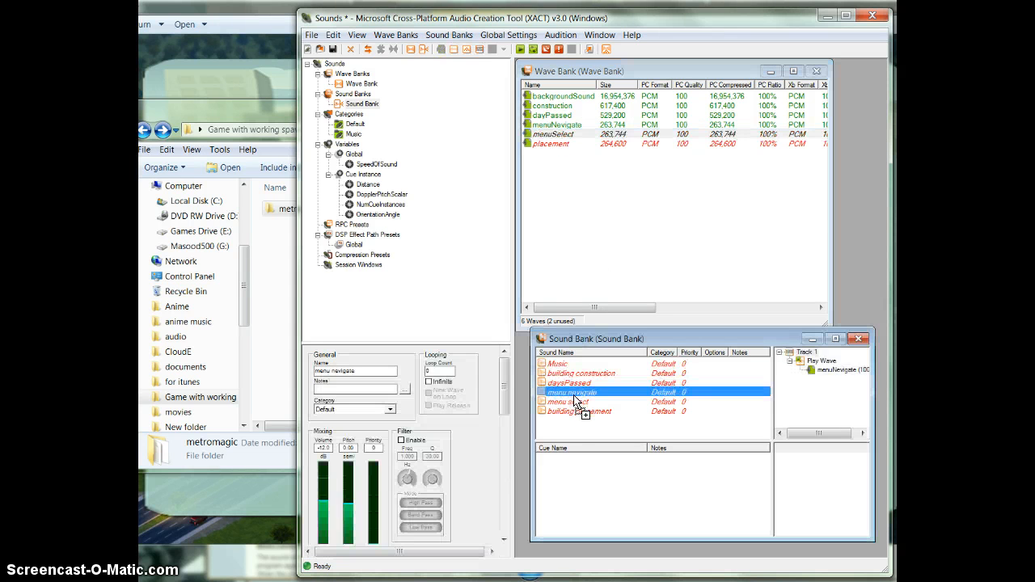
Assign the placement wave to the building placement sound in the sound bank.
left_click(564, 153)
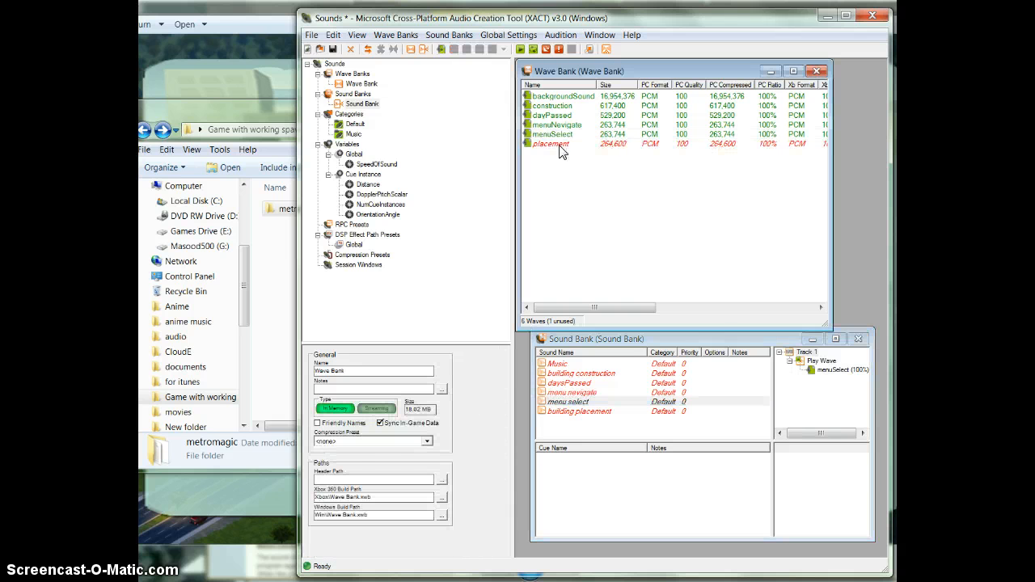
left_click_drag(562, 151, 601, 416)
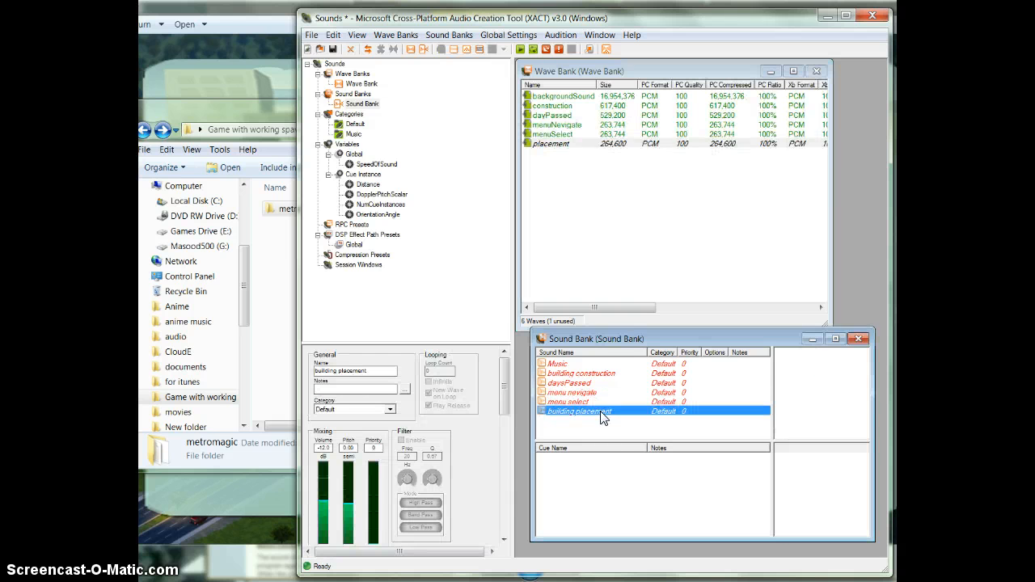
left_click(564, 117)
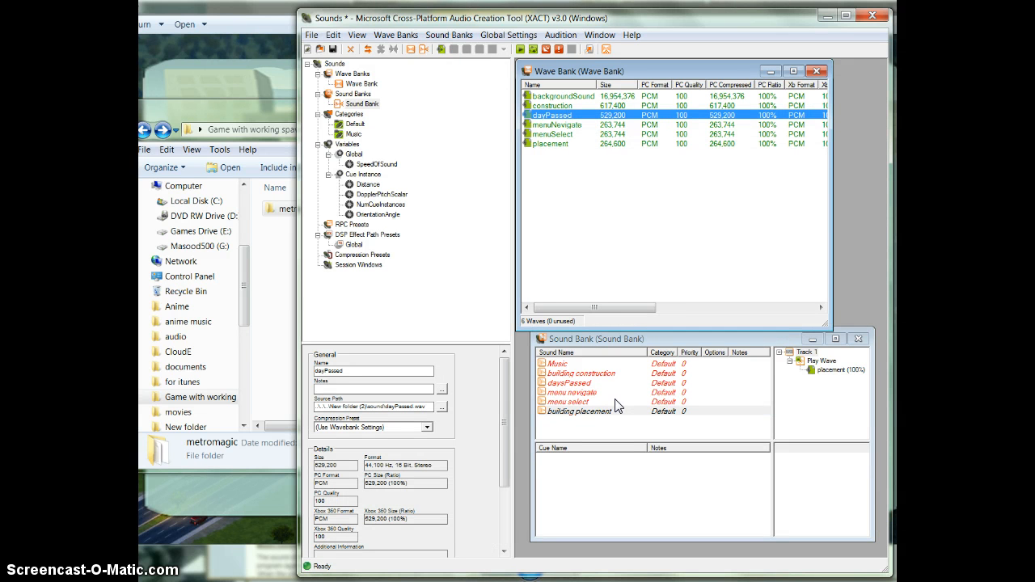
left_click(651, 431)
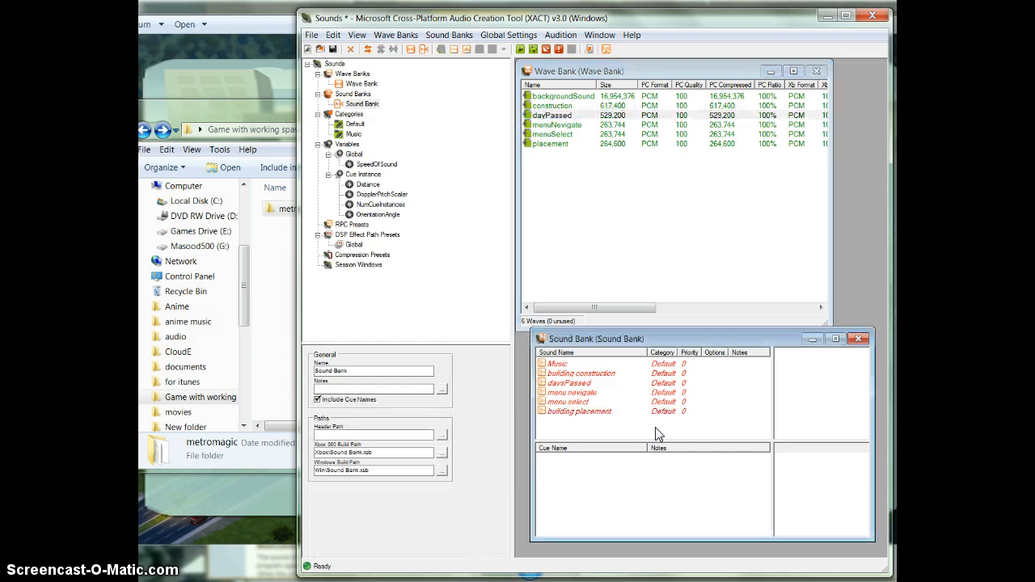
left_click(615, 402)
left_click(566, 364)
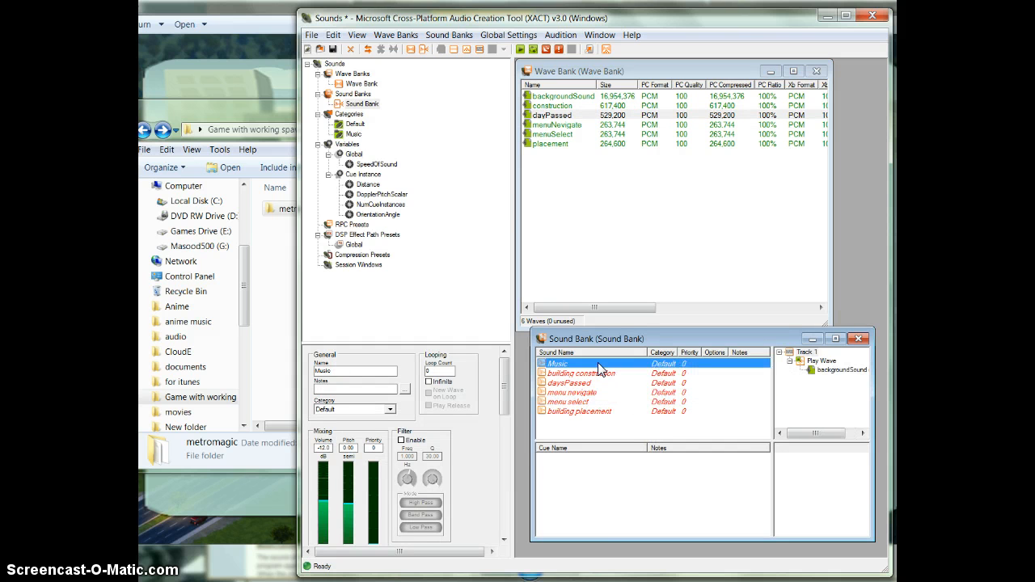
Create six cues in the sound bank named music, building construction, daysPassed, menuNevigate, menuSelect and building placement.
right_click(588, 485)
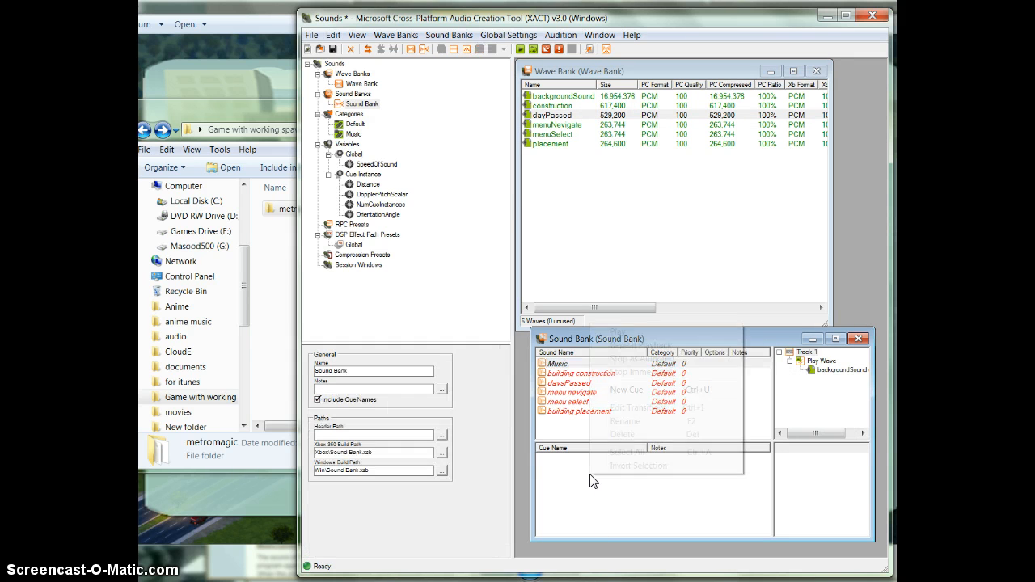
left_click(639, 392)
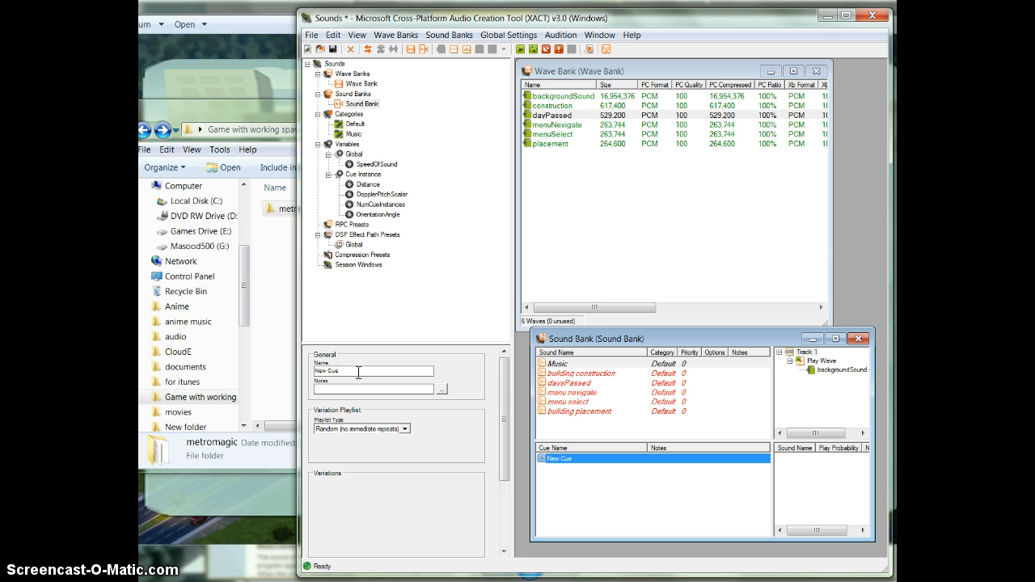
left_click(585, 376)
left_click(593, 425)
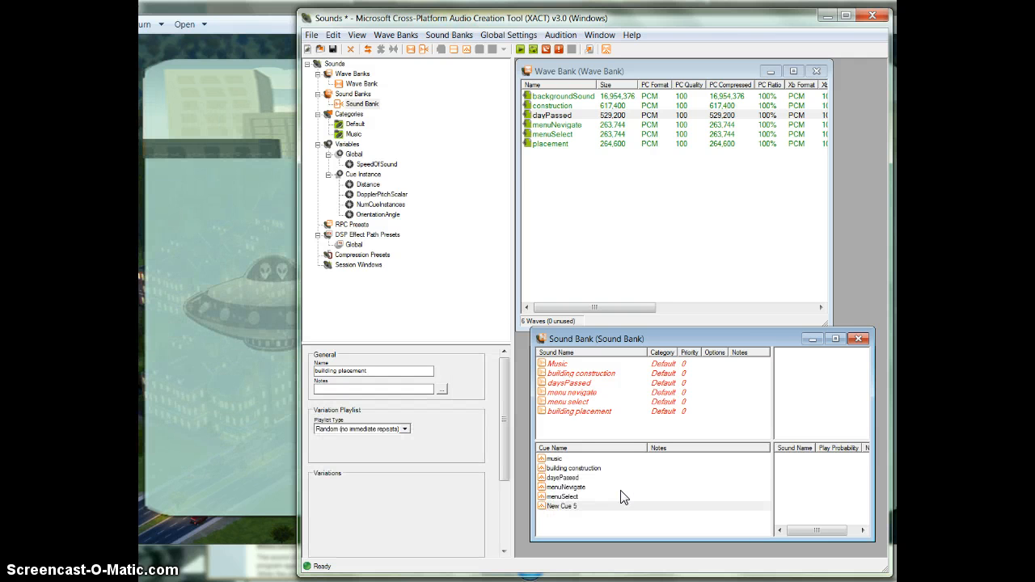
left_click(566, 478)
left_click(617, 507)
left_click(602, 488)
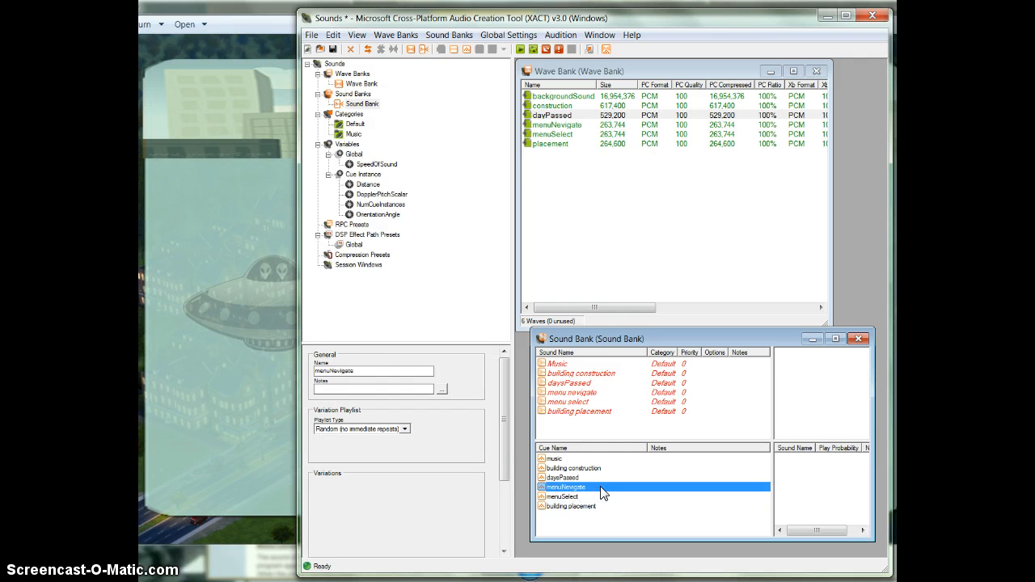
Link the building construction and Music sounds to their matching cues in the sound bank.
left_click(585, 463)
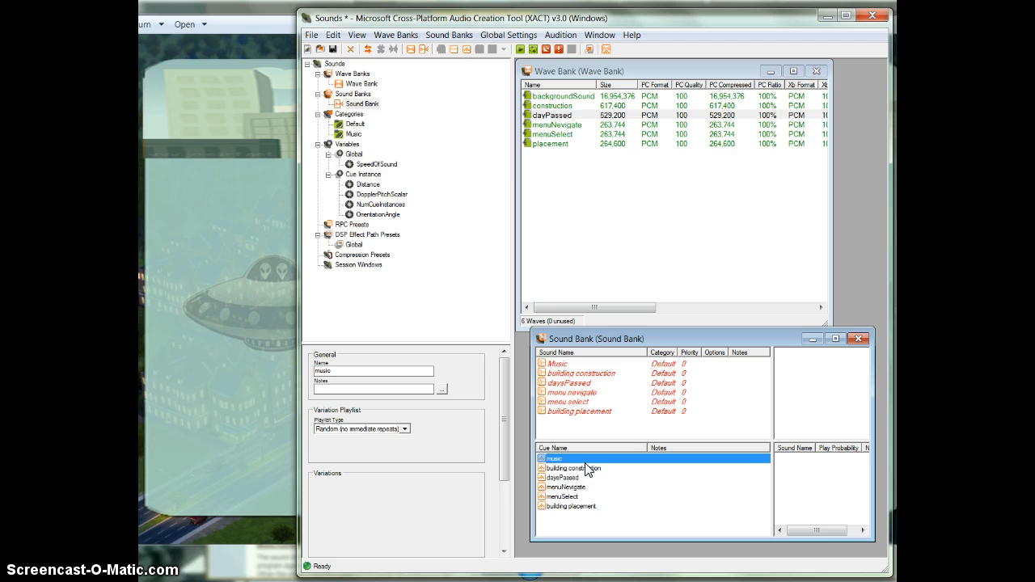
left_click(570, 366)
left_click_drag(576, 374, 579, 470)
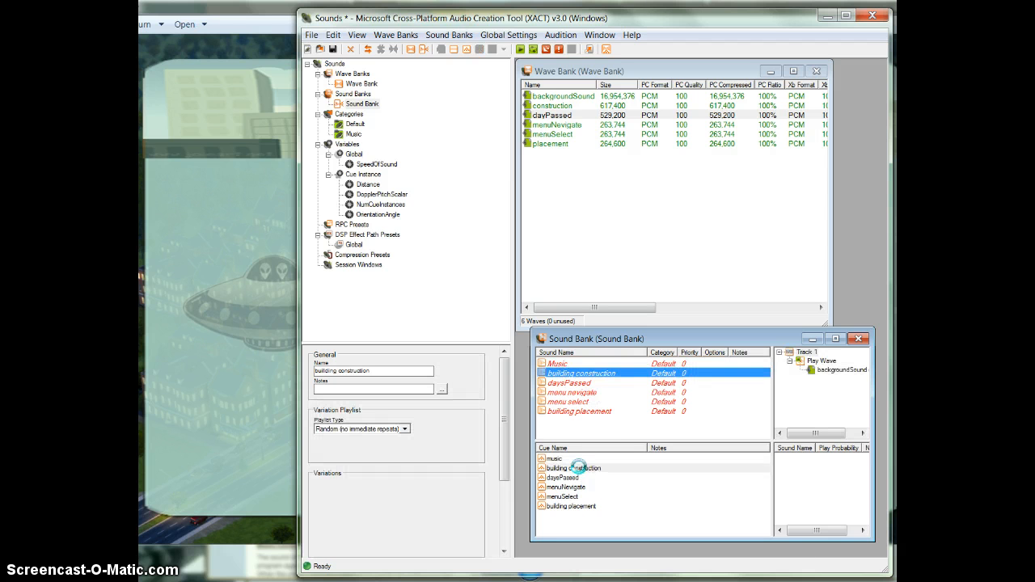
left_click(557, 365)
left_click_drag(557, 367, 567, 461)
Link the daysPassed and menu nevigate sounds to the daysPassed and menuNevigate cues.
left_click(574, 384)
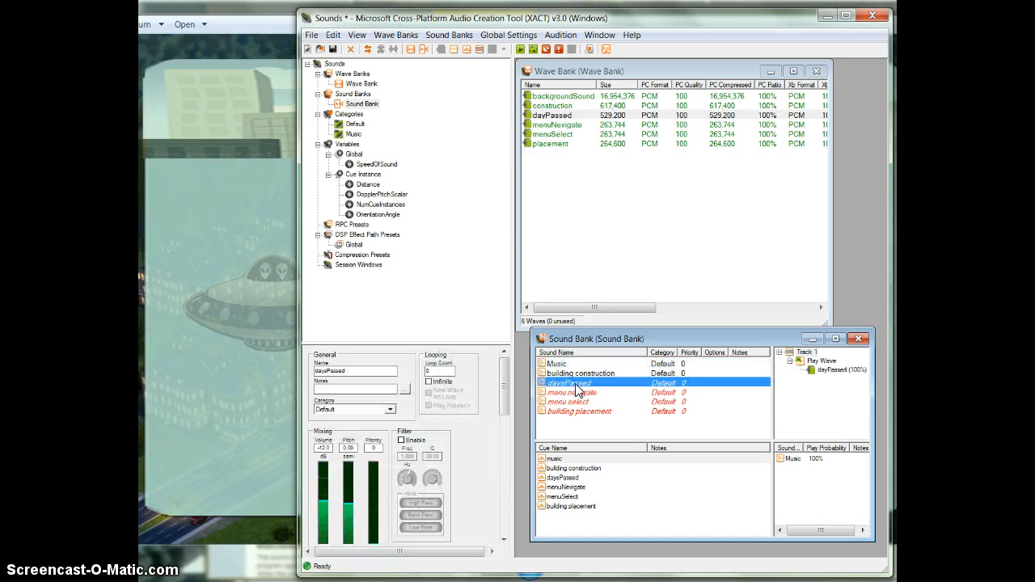
left_click_drag(576, 391, 580, 483)
left_click(566, 393)
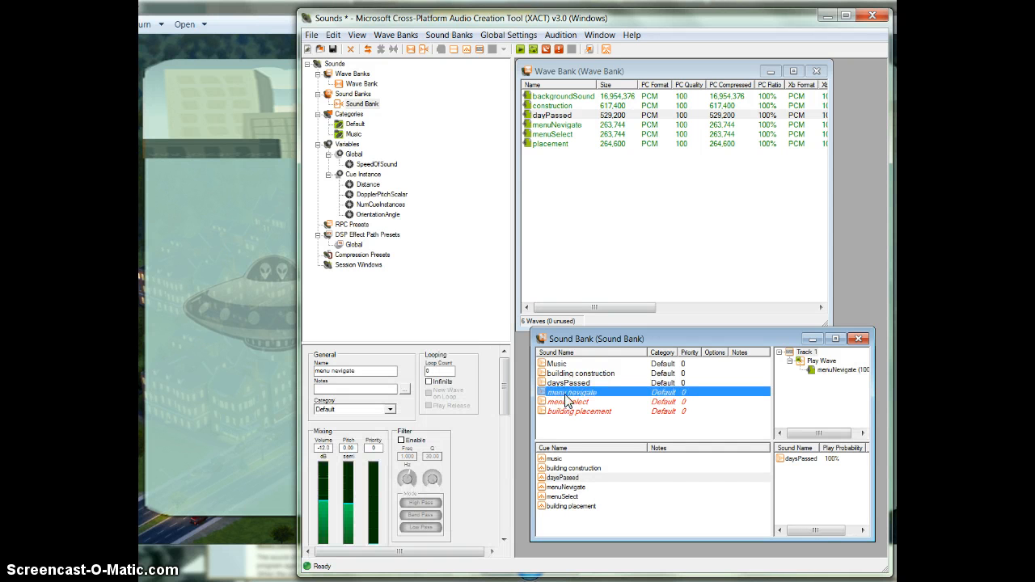
left_click_drag(566, 397, 577, 489)
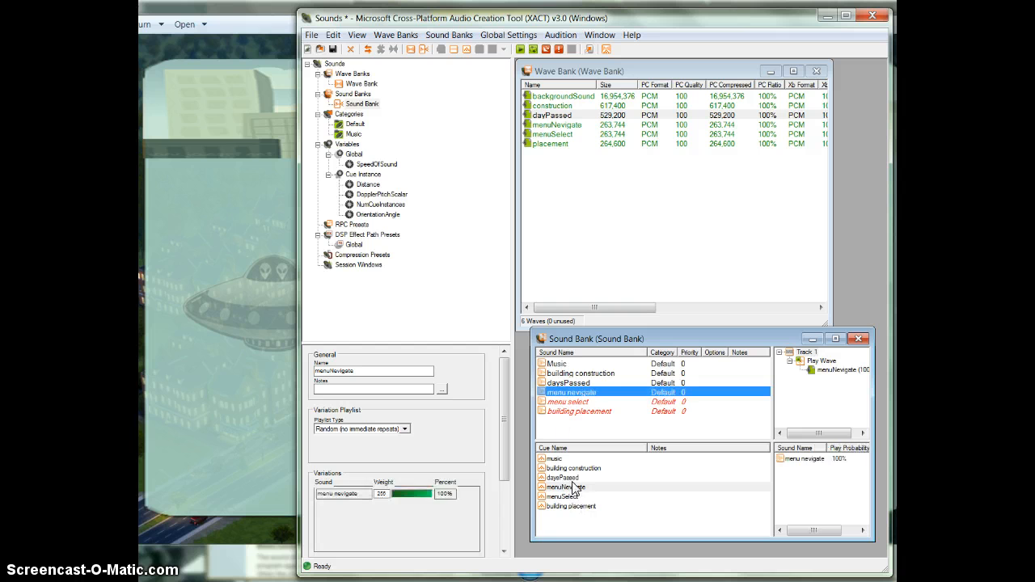
Link the menu select and building placement sounds to the menuSelect and building placement cues.
left_click(563, 410)
left_click_drag(564, 410, 574, 497)
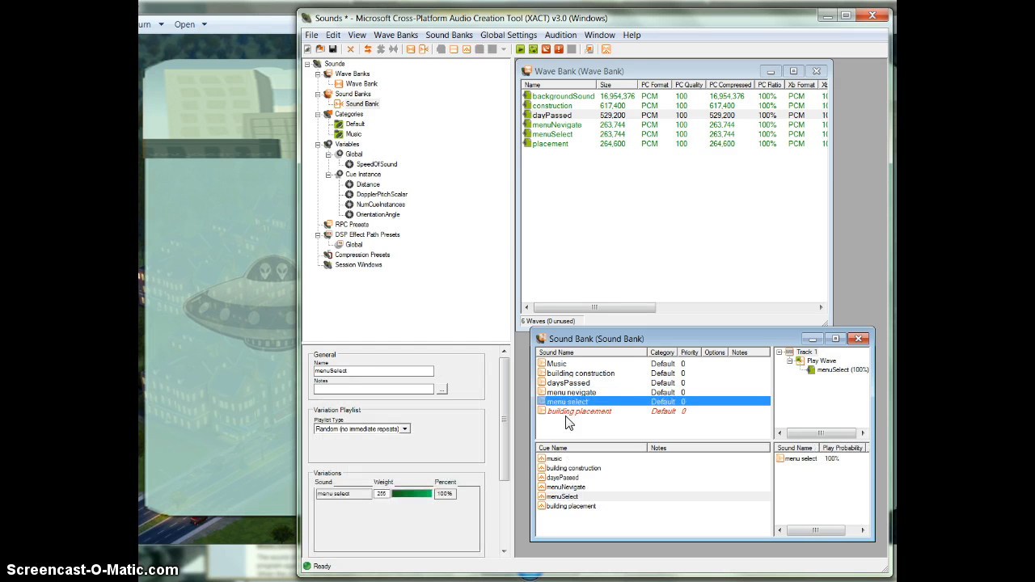
left_click(567, 412)
left_click_drag(560, 414, 593, 509)
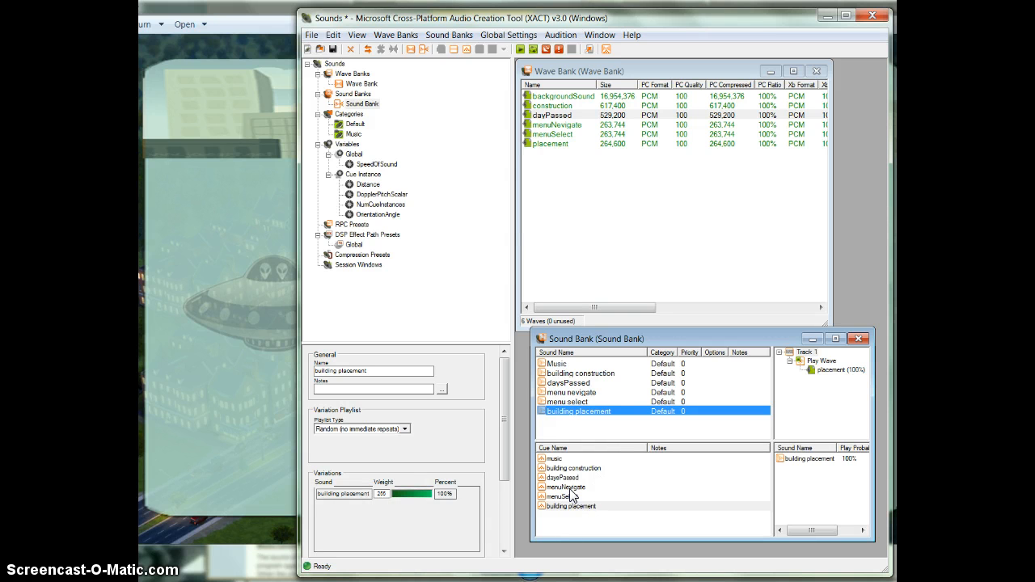
Try to play the dayPassed wave from the daysPassed sound's track.
left_click(575, 392)
left_click(577, 383)
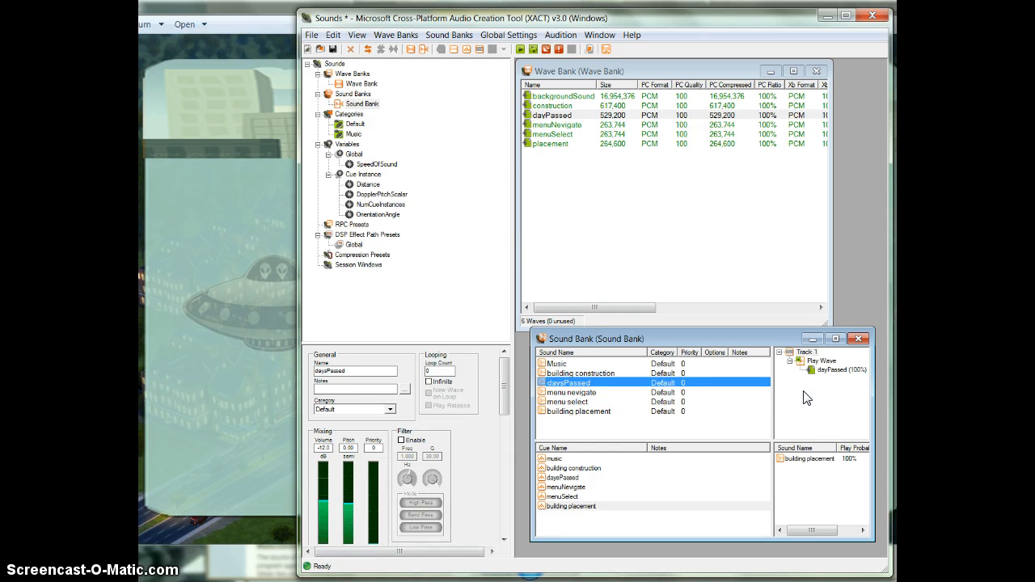
left_click(833, 371)
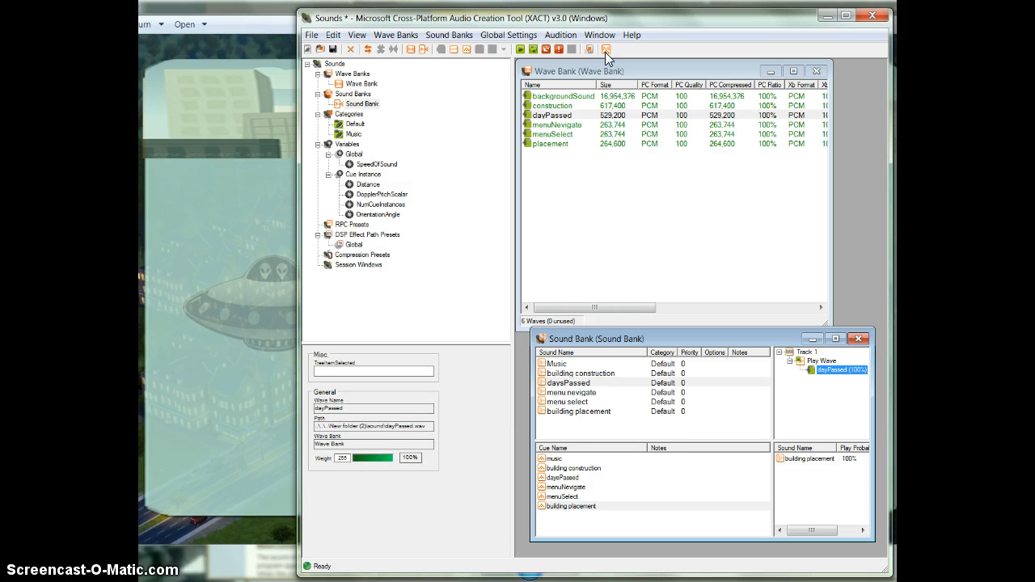
left_click(518, 51)
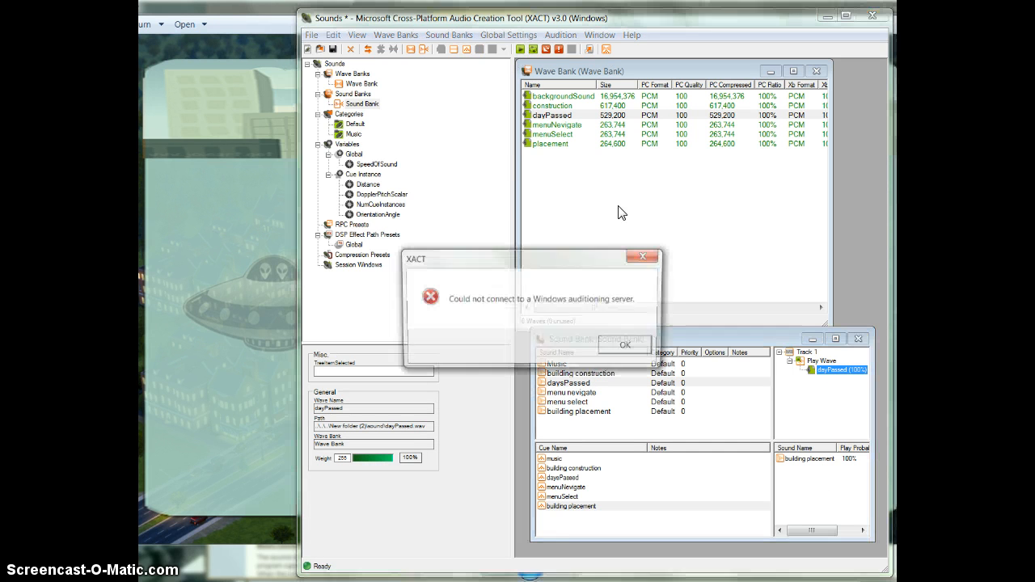
left_click(628, 347)
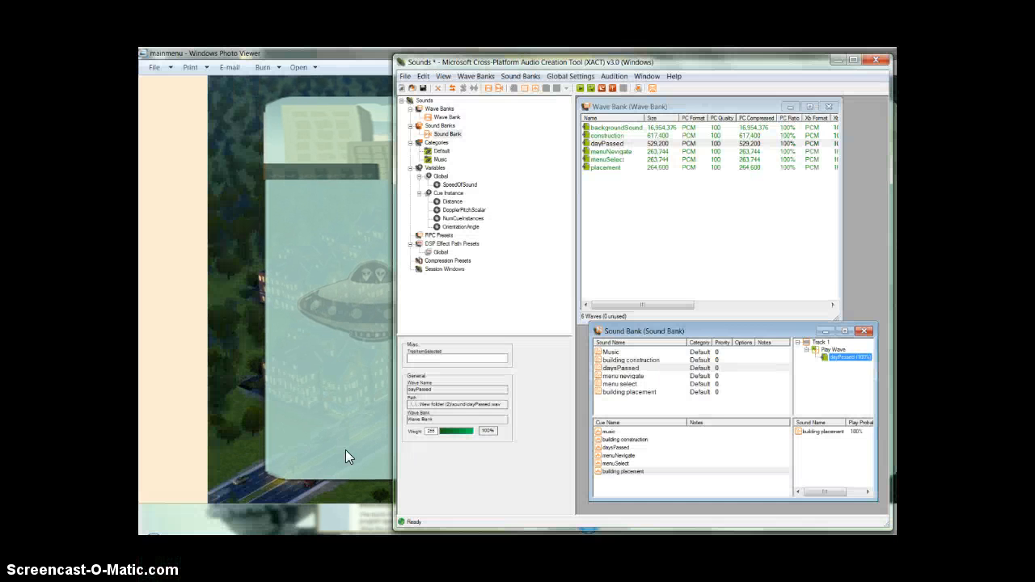
Switch to Windows Explorer and open the Program Files (x86) folder on Local Disk (C:).
key("super")
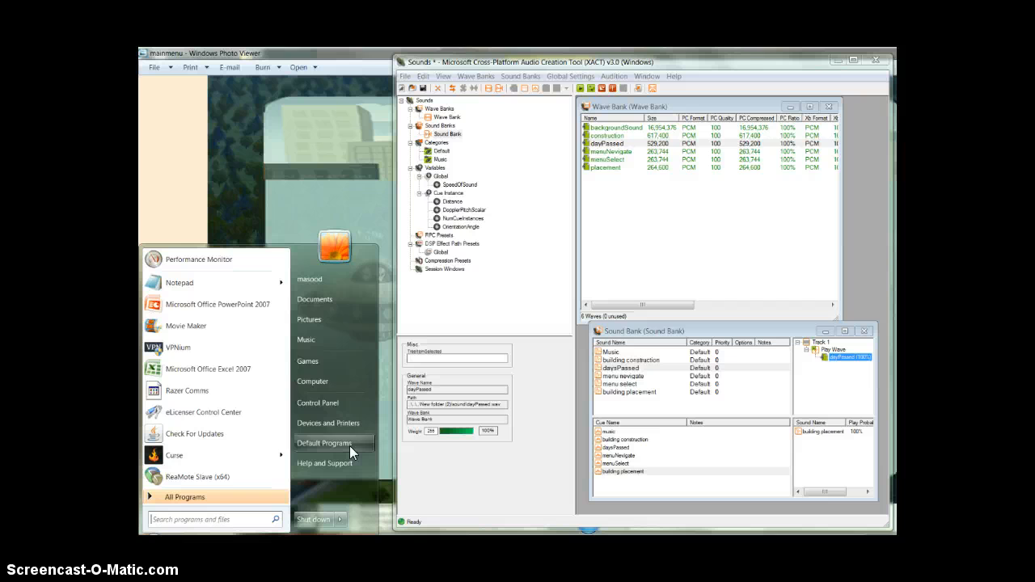
left_click(333, 319)
left_click(247, 277)
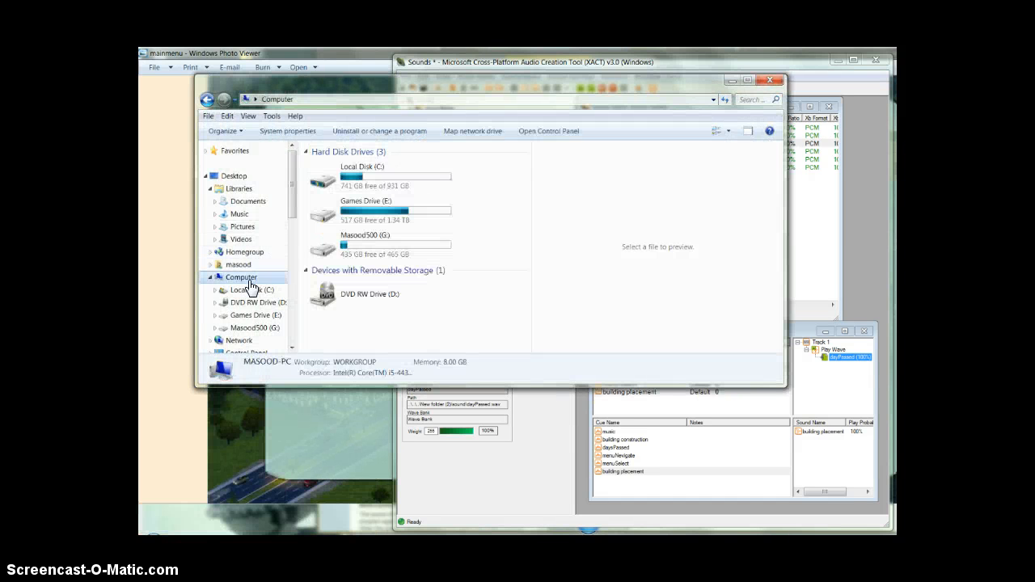
double_click(406, 189)
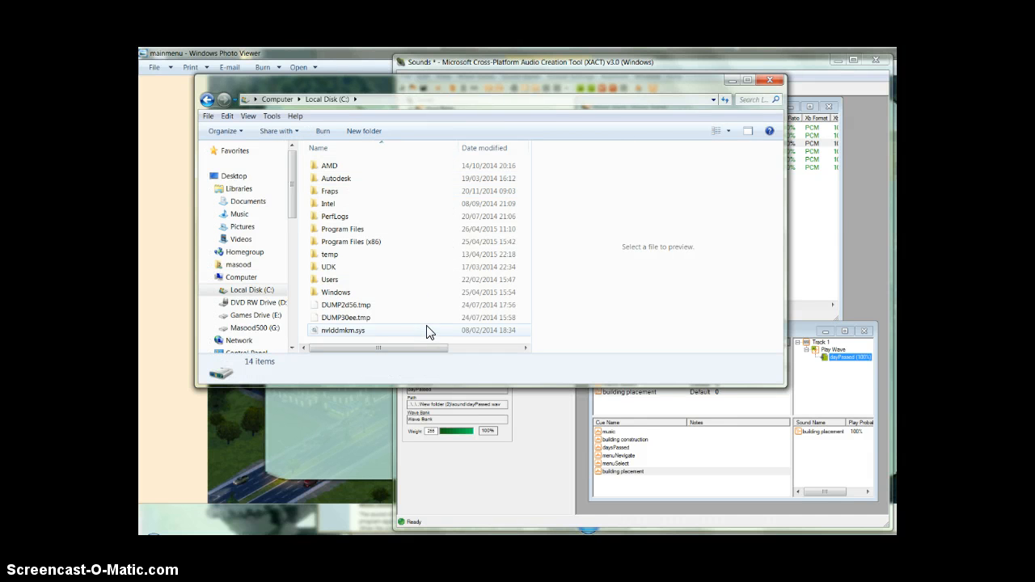
double_click(389, 241)
Launch AudConsole3 from the Microsoft XNA\XNA Game Studio\v4.0\Tools folder.
scroll(413, 291, "down", 10)
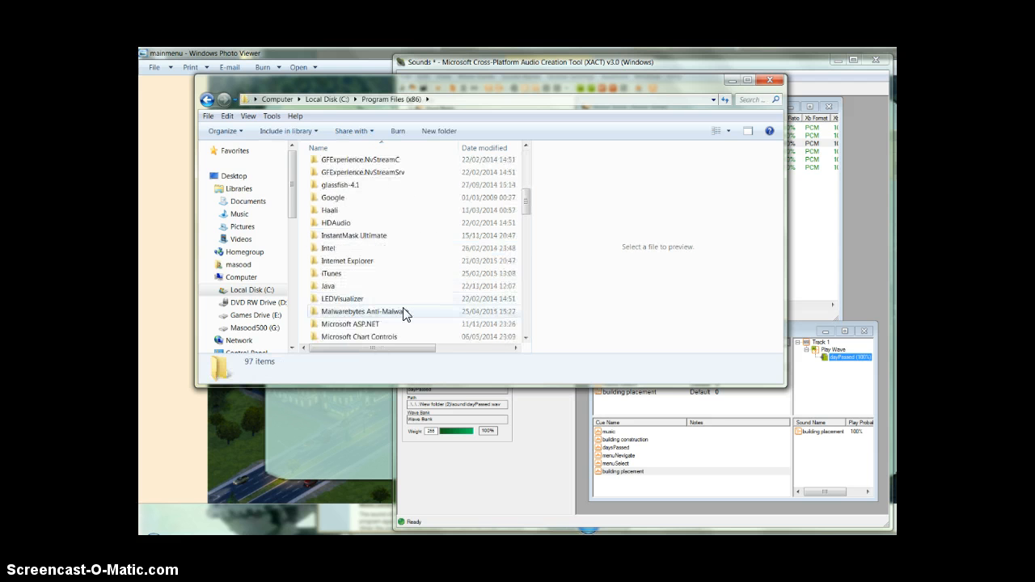
scroll(404, 314, "down", 4)
scroll(403, 314, "down", 3)
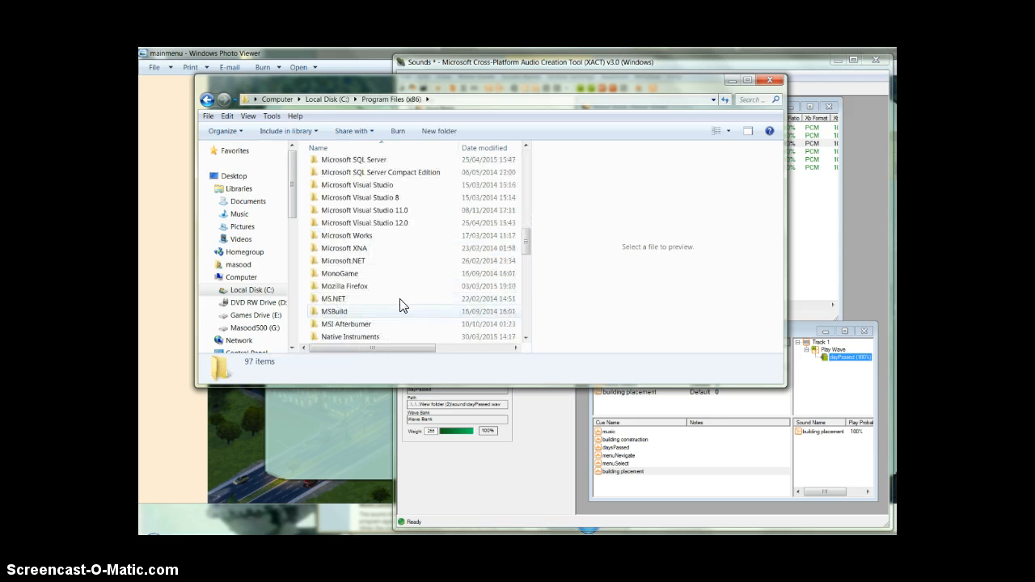
double_click(393, 257)
double_click(380, 169)
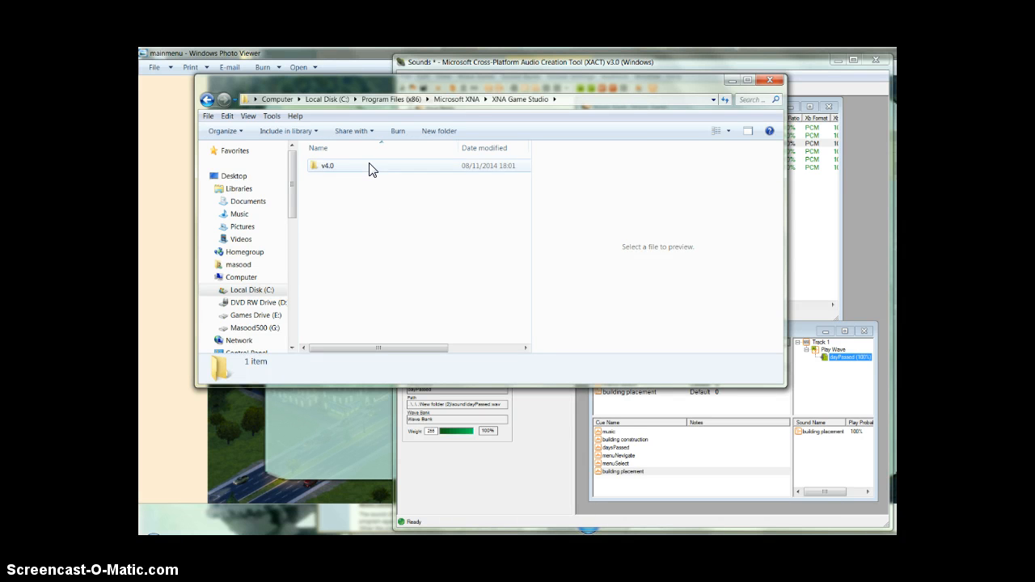
double_click(369, 167)
double_click(359, 217)
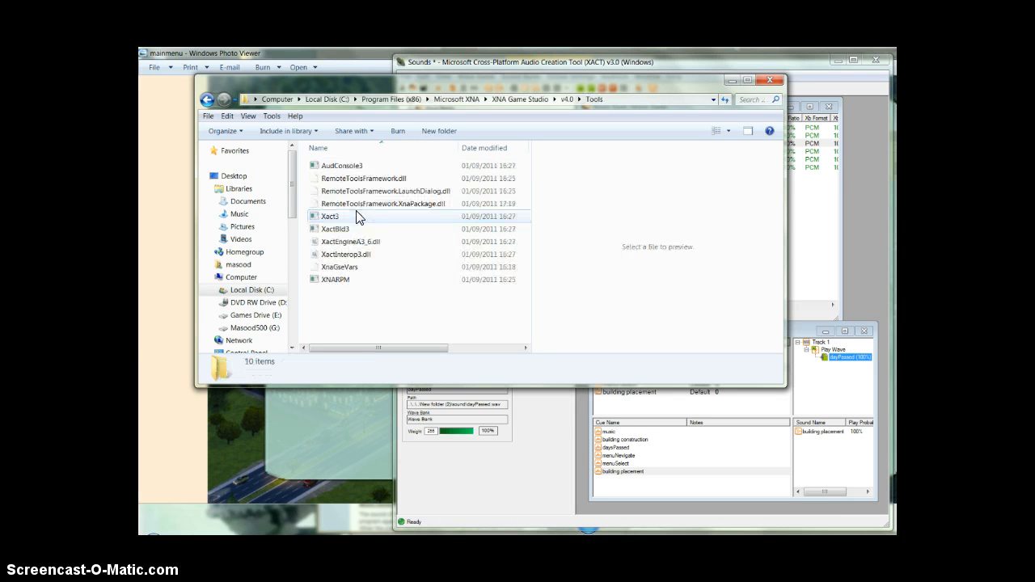
left_click(352, 166)
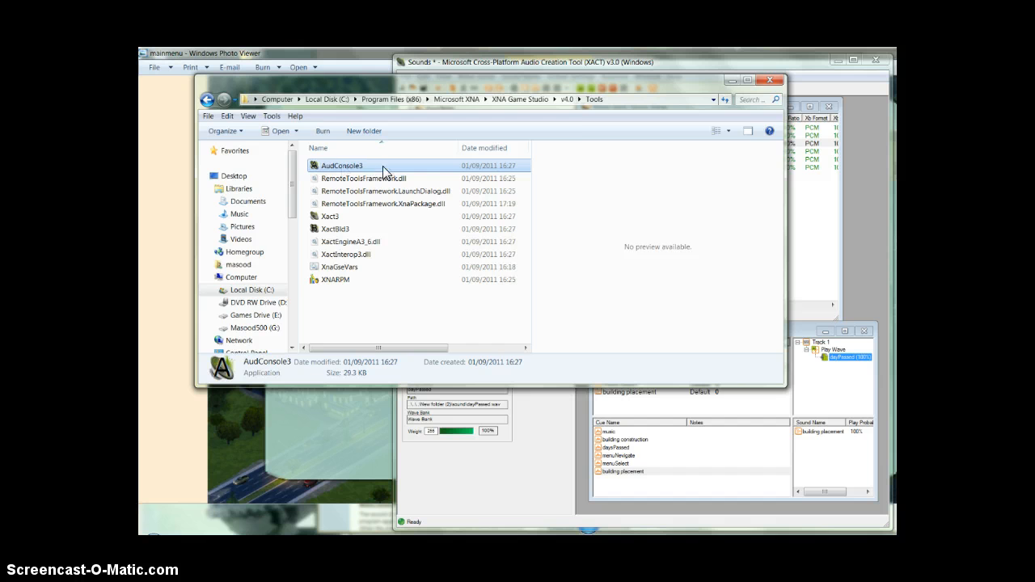
double_click(383, 168)
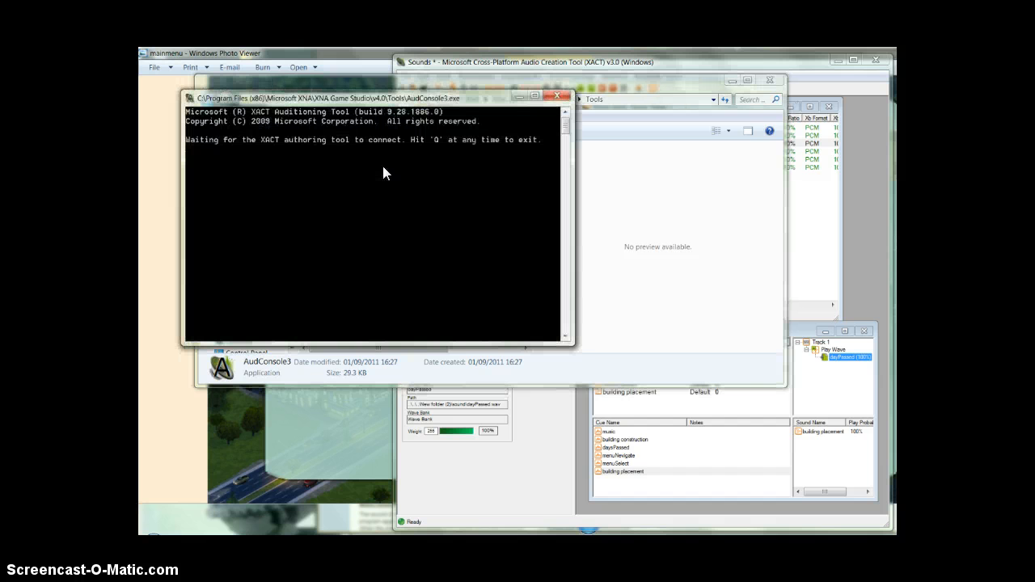
Switch back to XACT, connect it to the auditioning server on the local computer, and check the console's connection status.
left_click(823, 275)
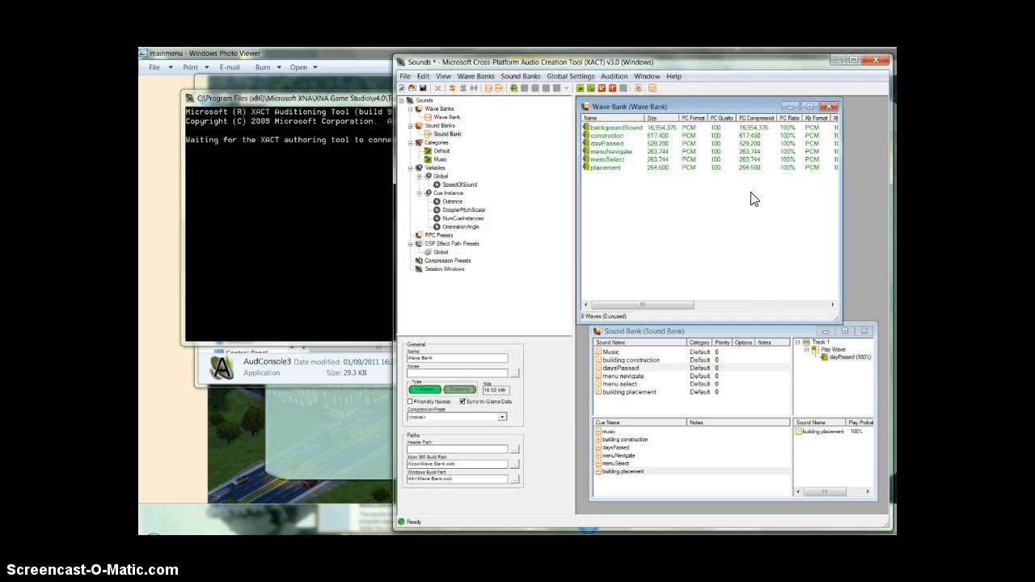
left_click(621, 78)
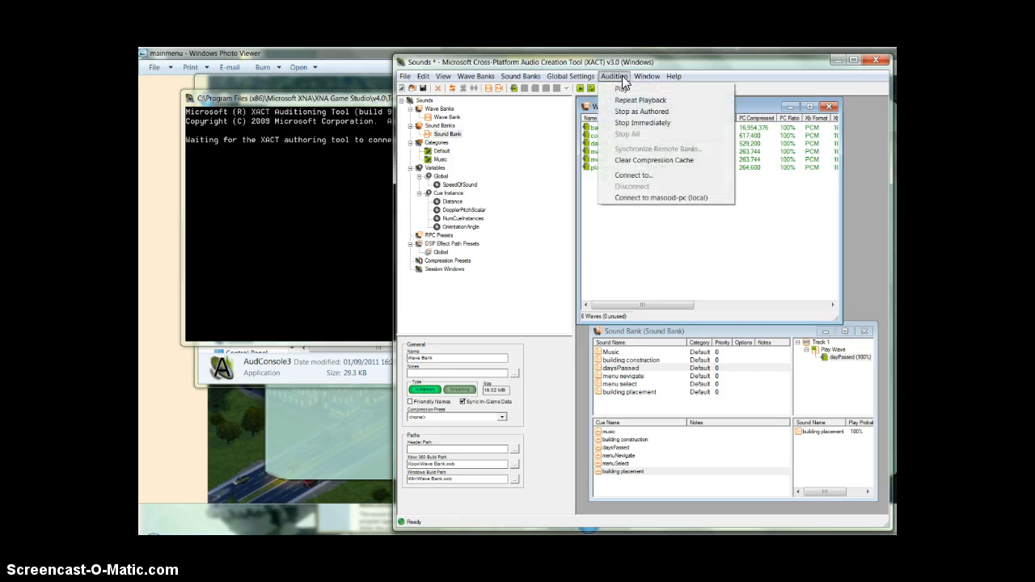
left_click(653, 199)
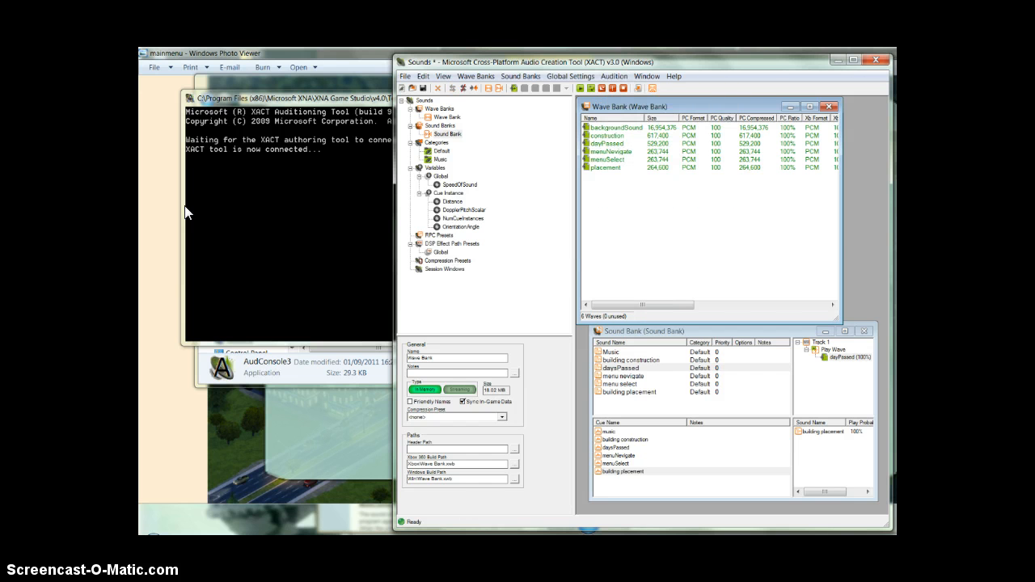
left_click(225, 177)
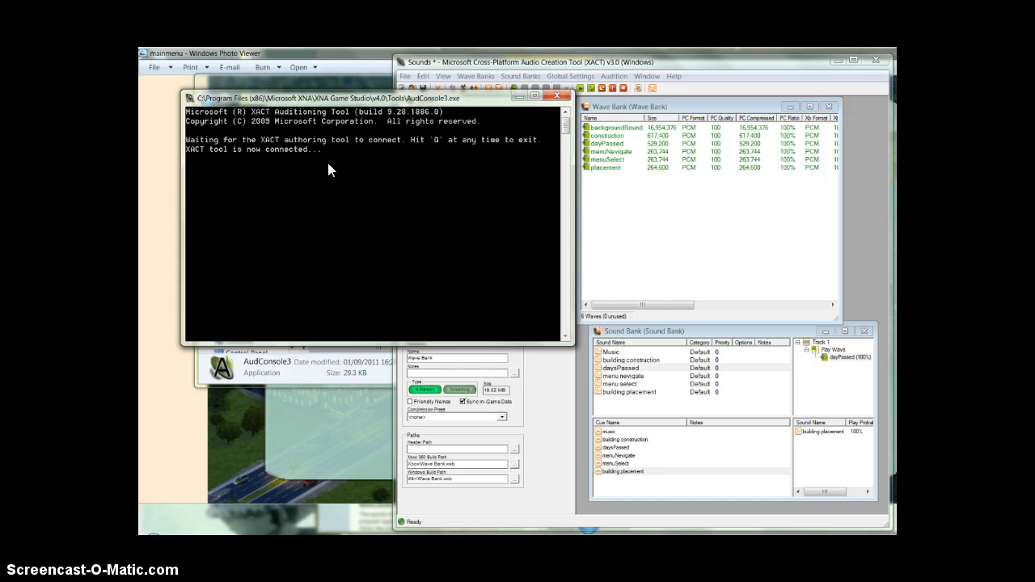
Audition the Music, building construction and daysPassed sounds from the Sound Bank in XACT, and stop the playback.
left_click(725, 275)
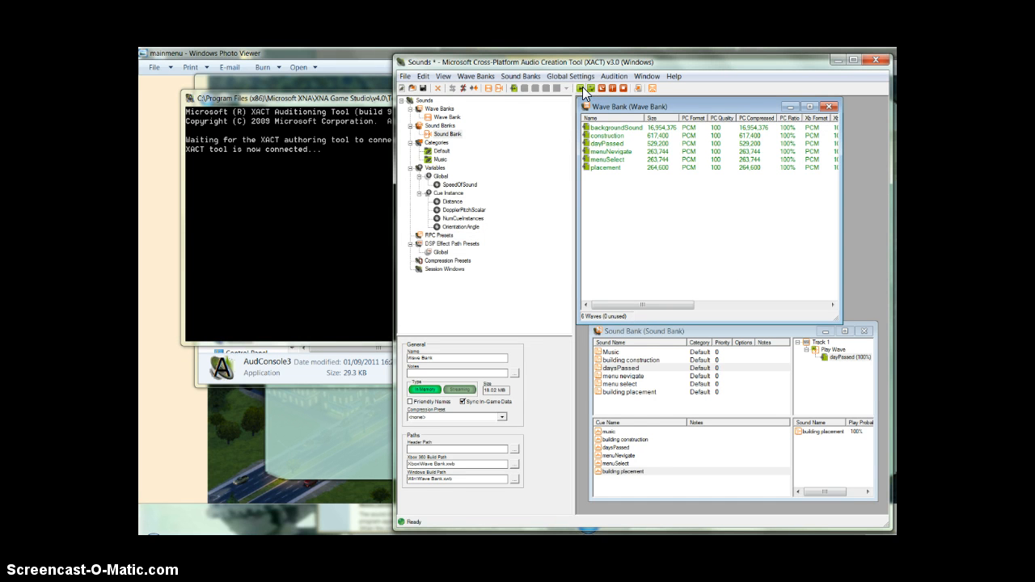
left_click(619, 356)
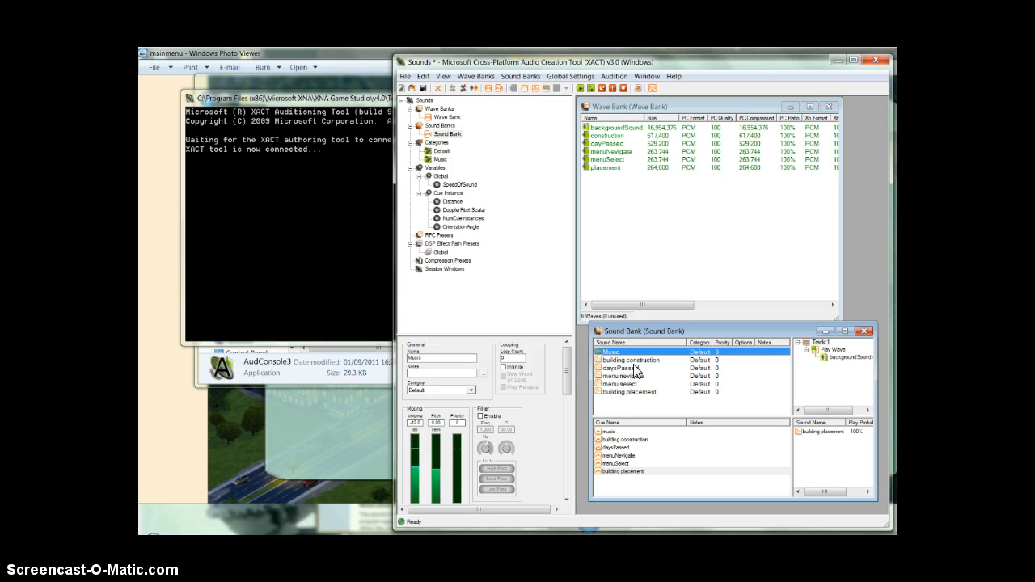
left_click(617, 360)
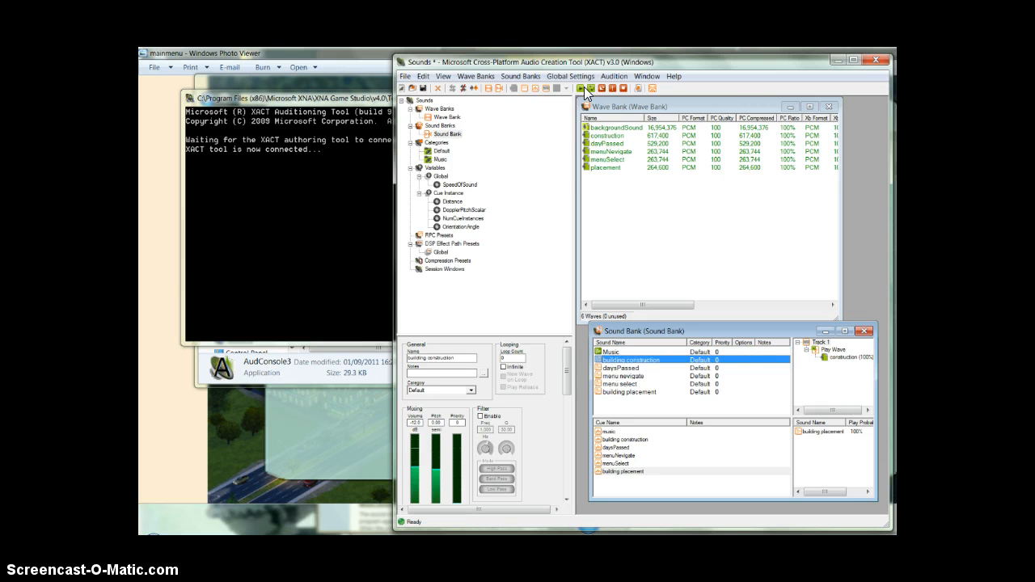
left_click(585, 89)
left_click(629, 368)
left_click(581, 89)
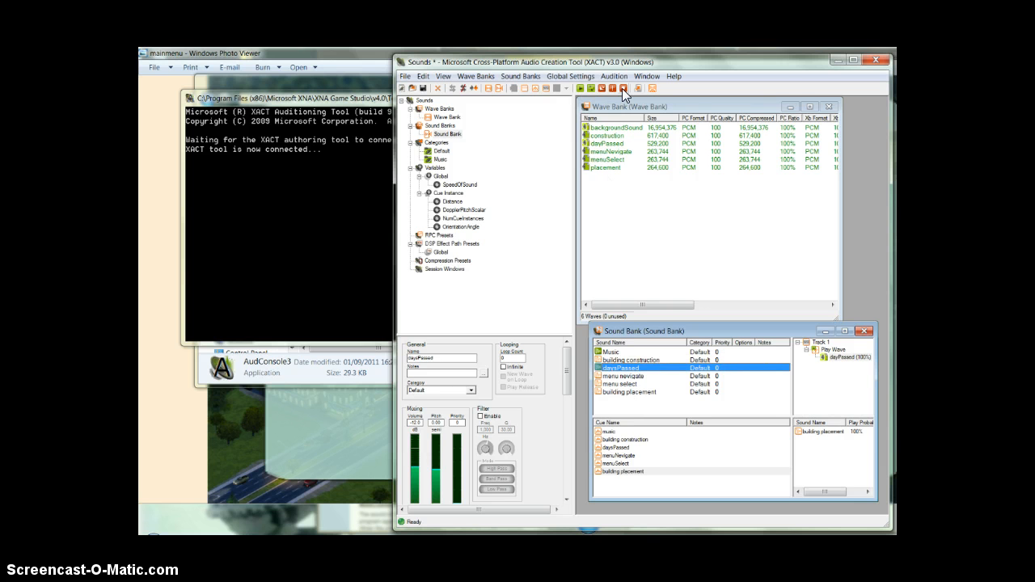
left_click(623, 88)
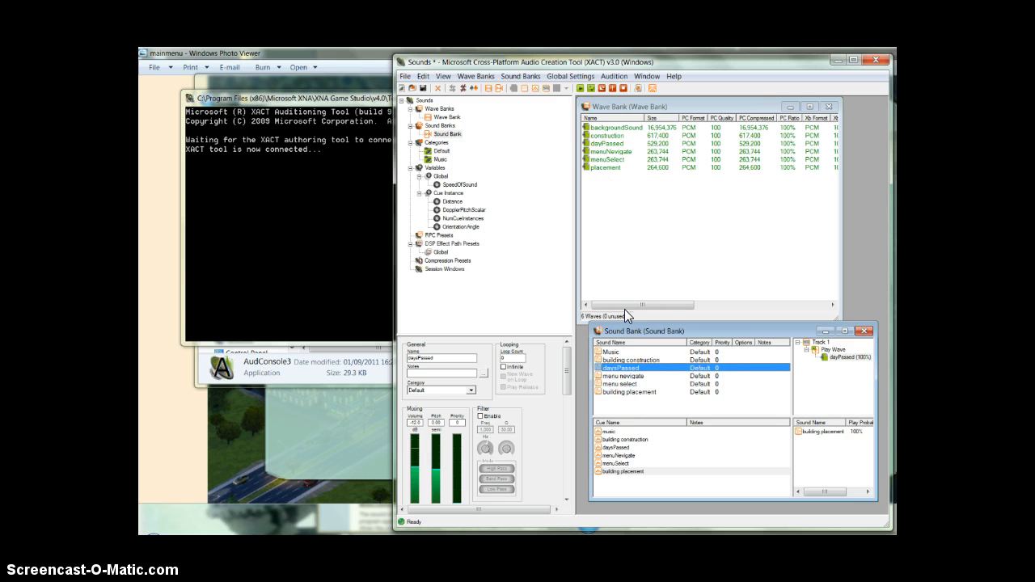
Look through the options and properties of the Music sound, the Default category and the music and daysPassed cues.
left_click(618, 354)
right_click(621, 360)
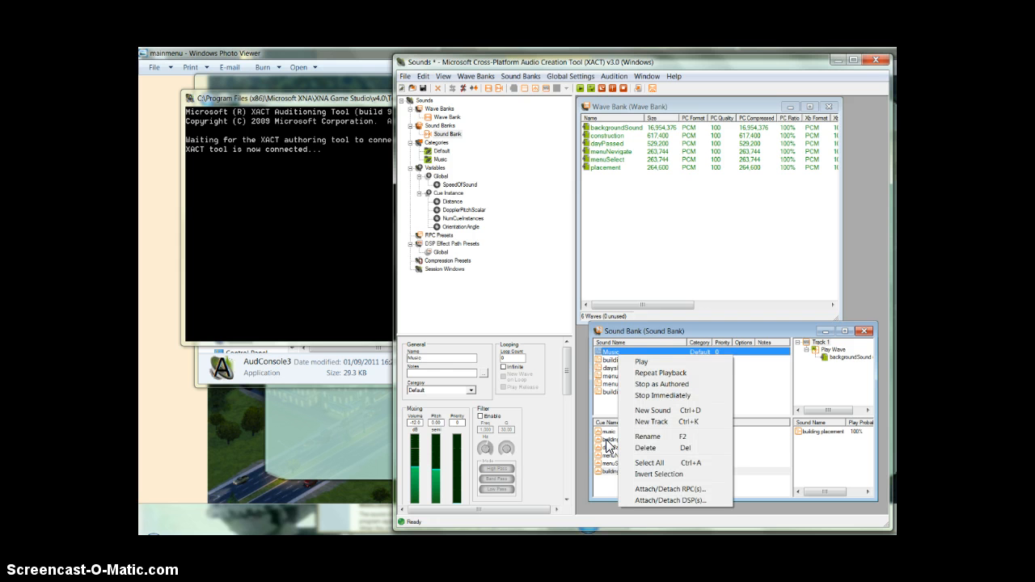
left_click(442, 152)
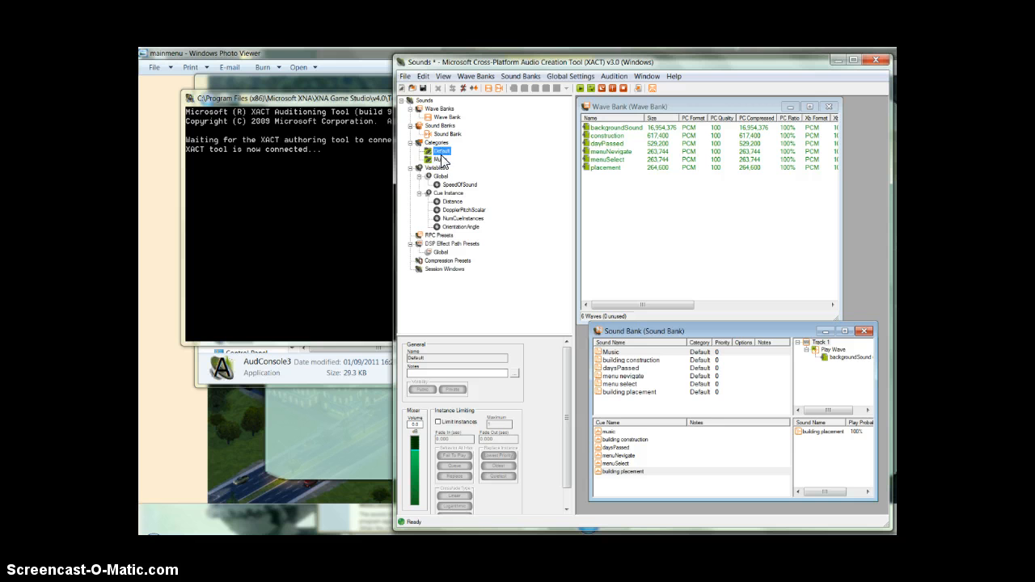
right_click(446, 149)
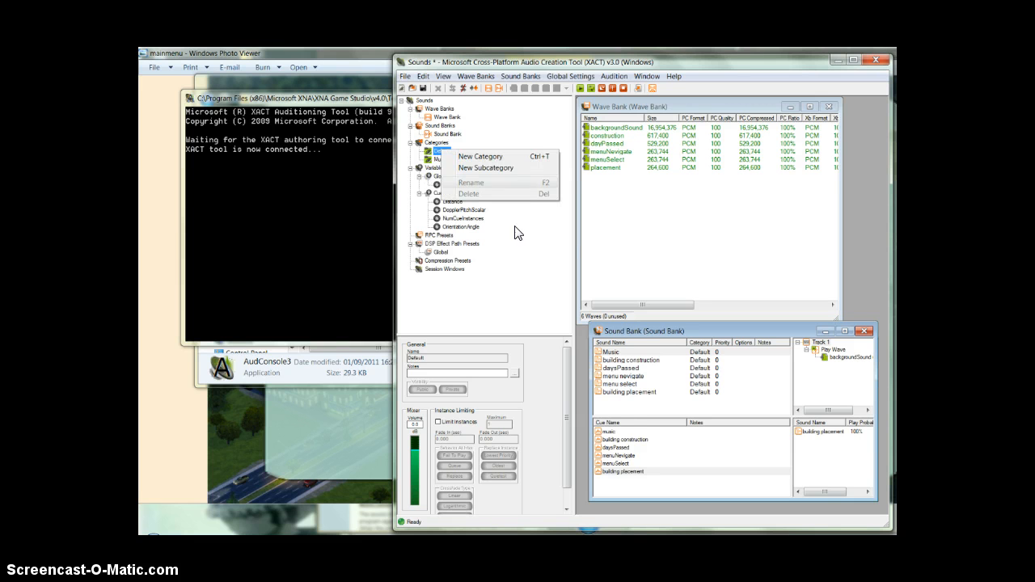
left_click(668, 402)
left_click(632, 399)
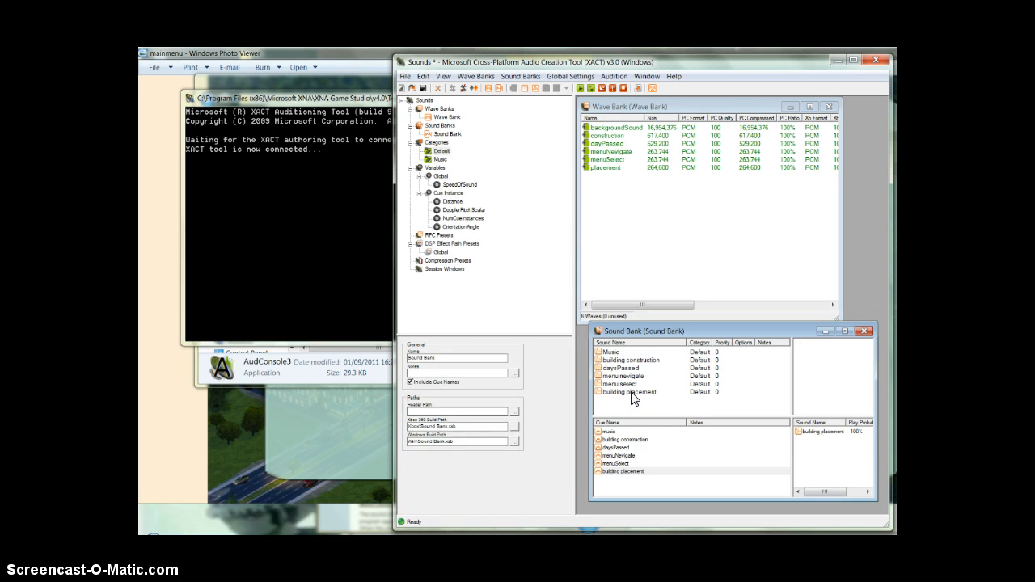
left_click(610, 433)
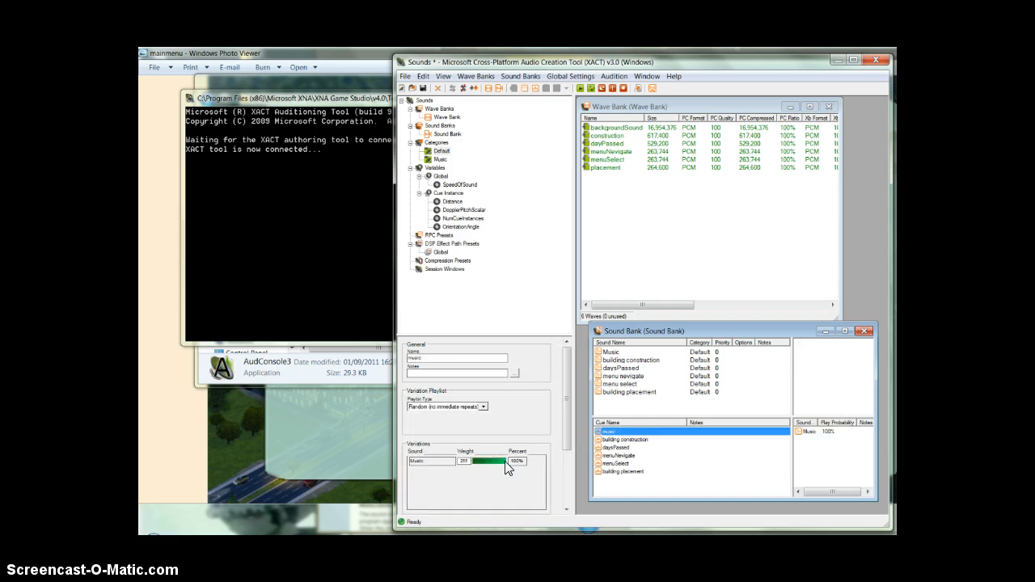
left_click(630, 360)
left_click(611, 447)
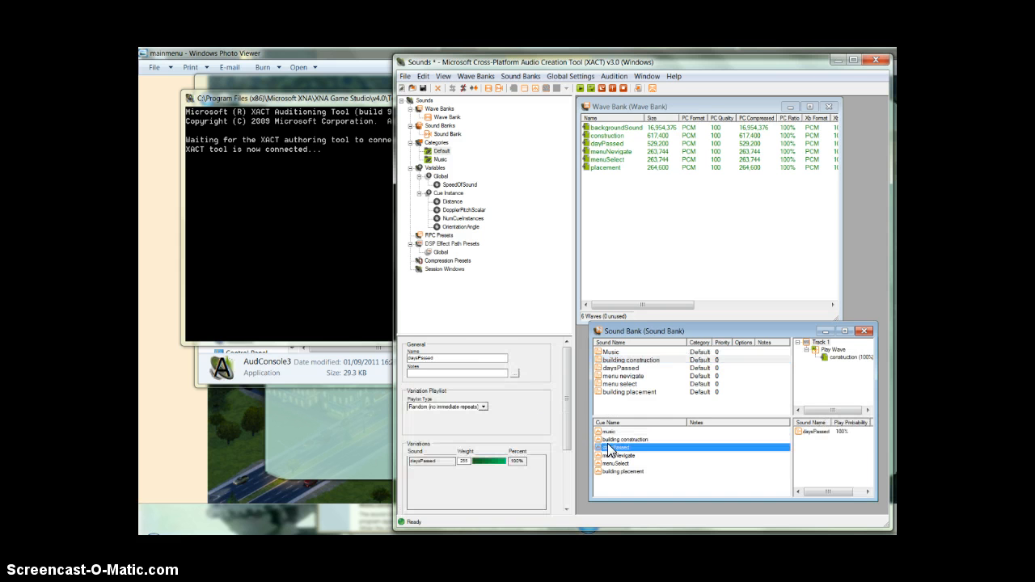
left_click(627, 392)
Assign the Music sound to the Music category and make it loop infinitely.
left_click(620, 353)
right_click(619, 355)
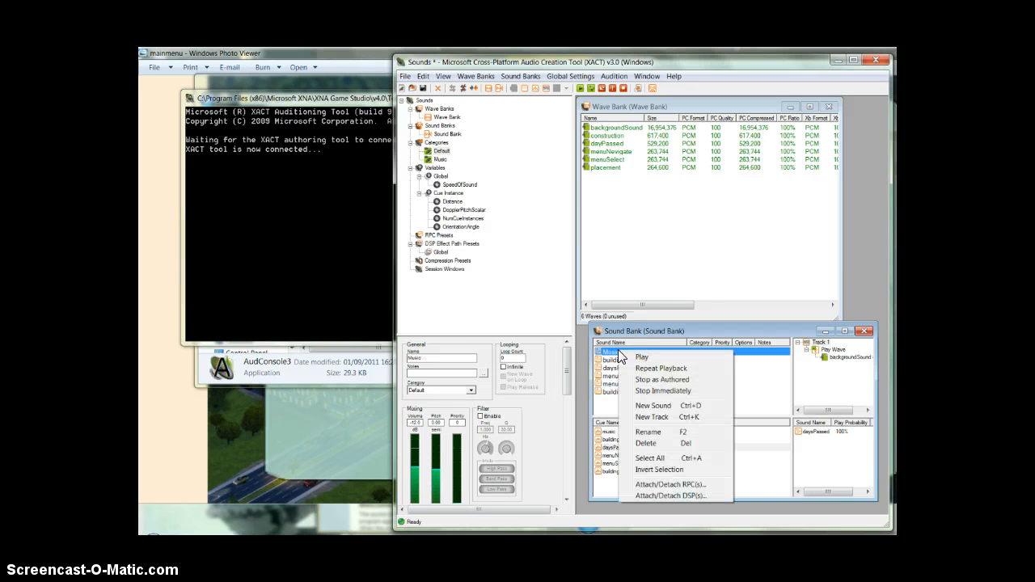
left_click(449, 394)
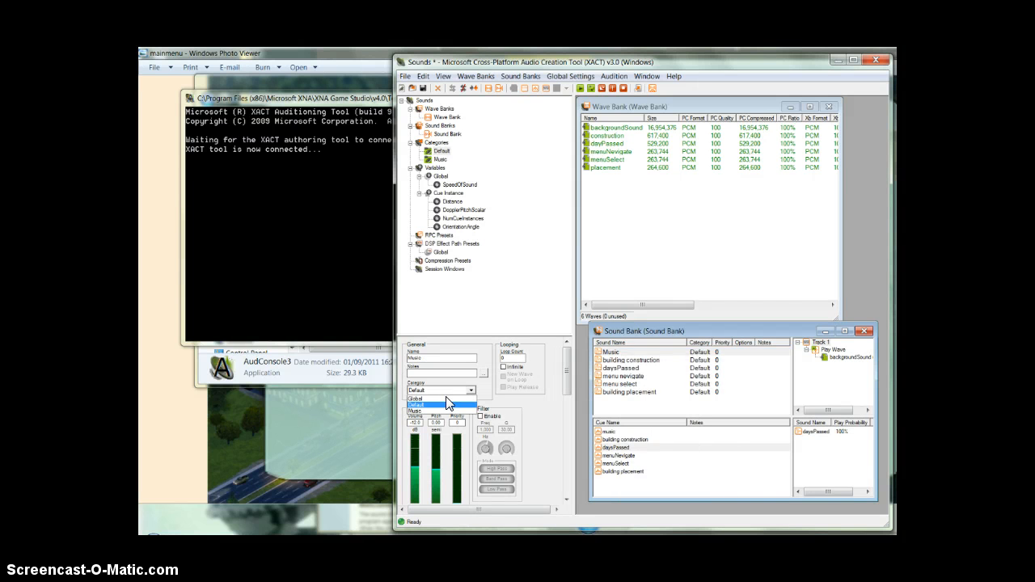
left_click(437, 410)
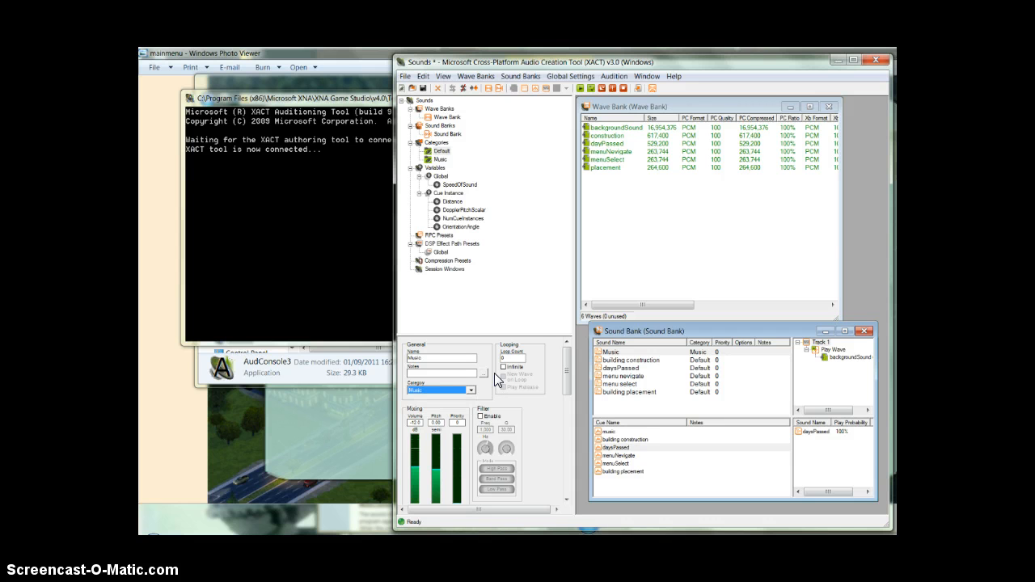
left_click(503, 367)
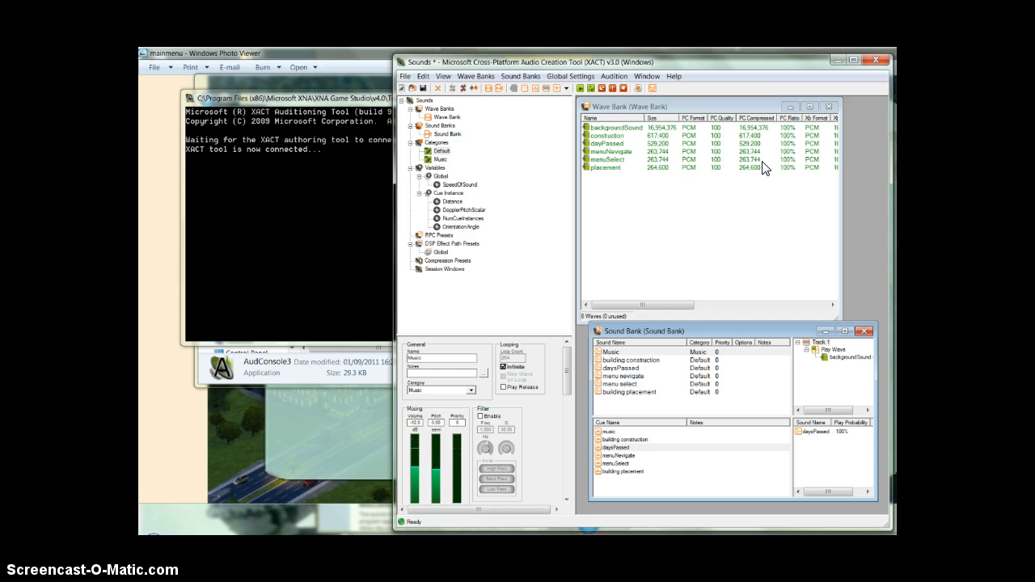
left_click(627, 360)
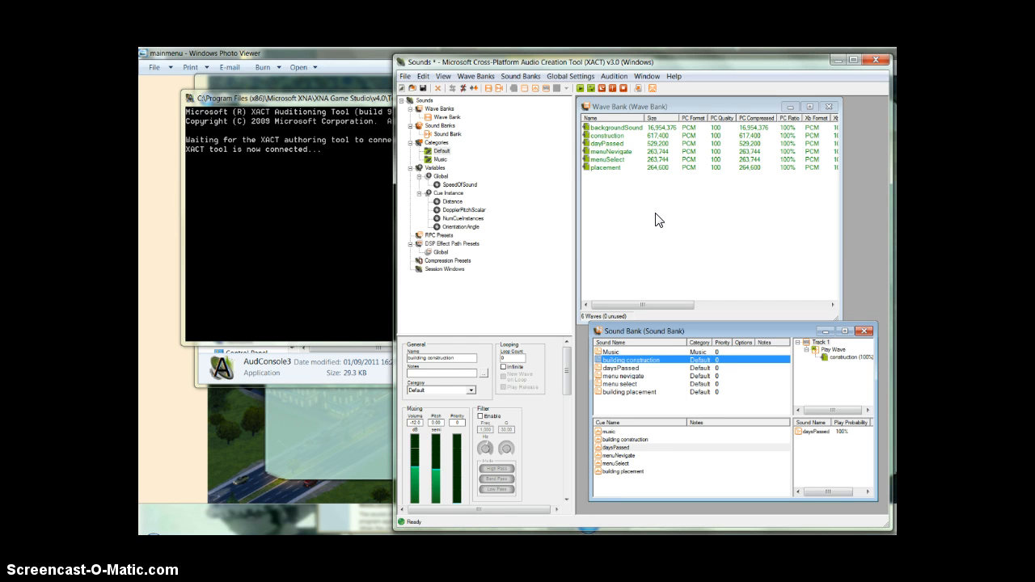
Build the Sounds project with its report set to None and save the project.
left_click(405, 76)
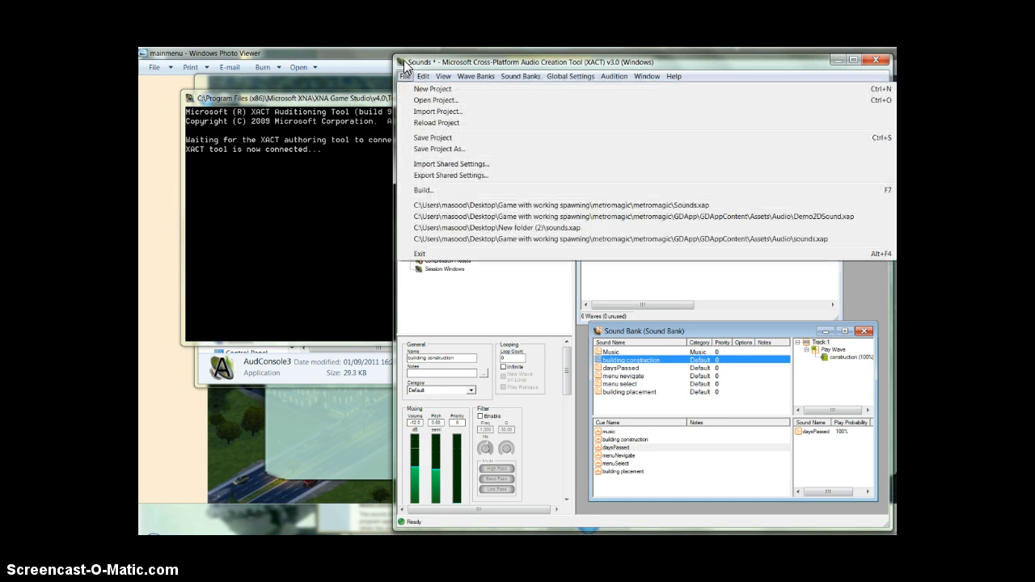
left_click(427, 191)
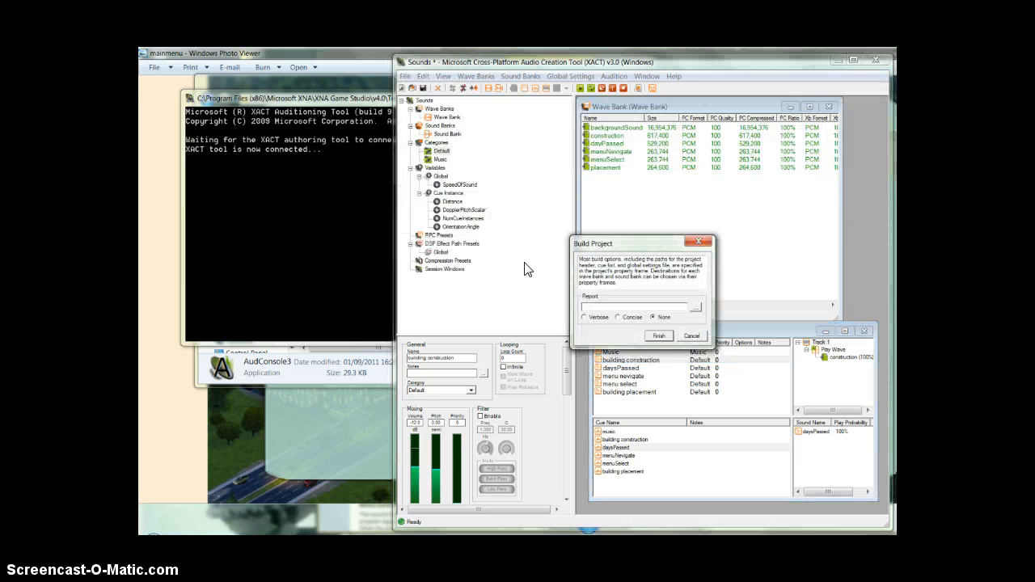
left_click(664, 337)
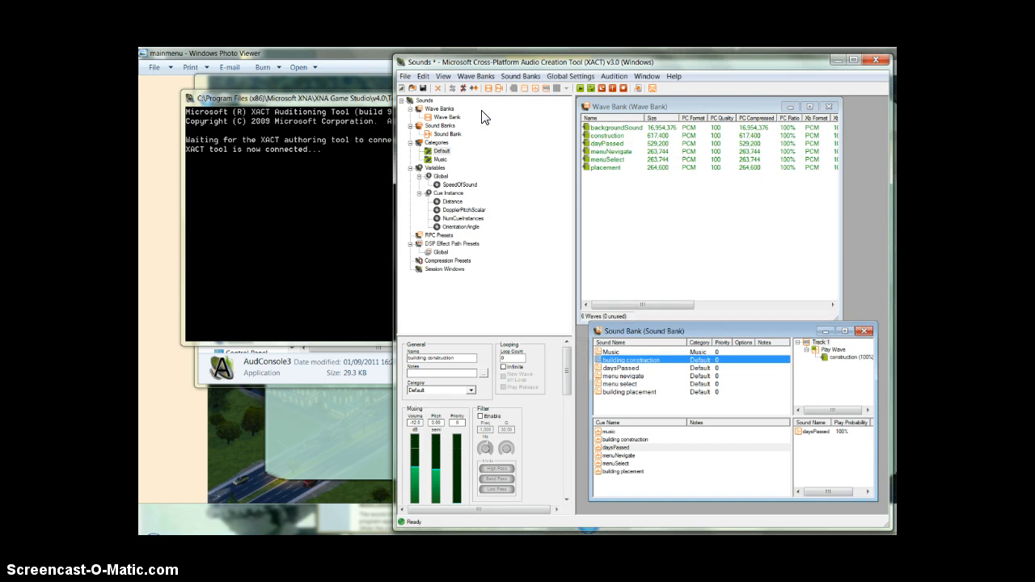
left_click(405, 77)
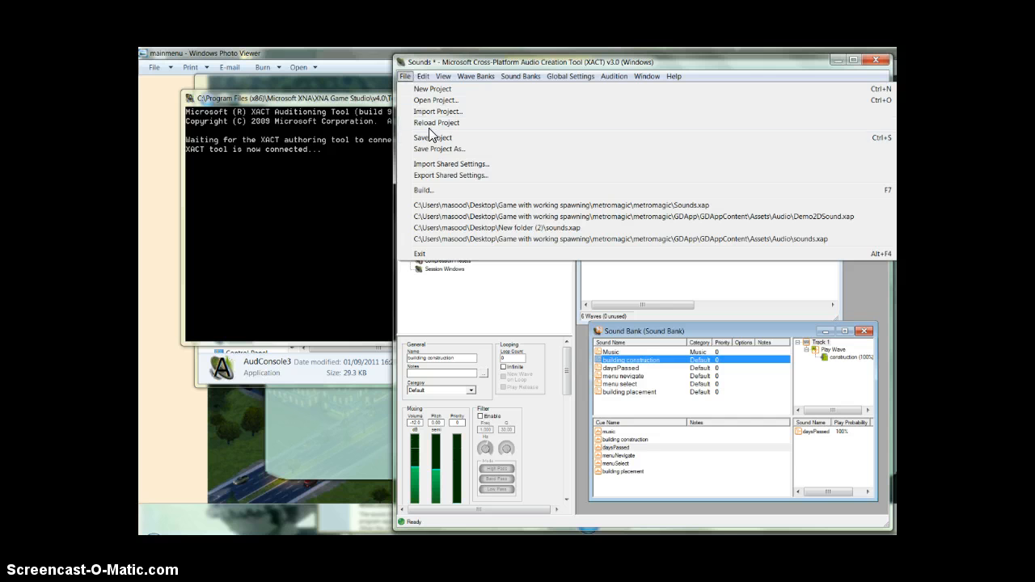
left_click(435, 136)
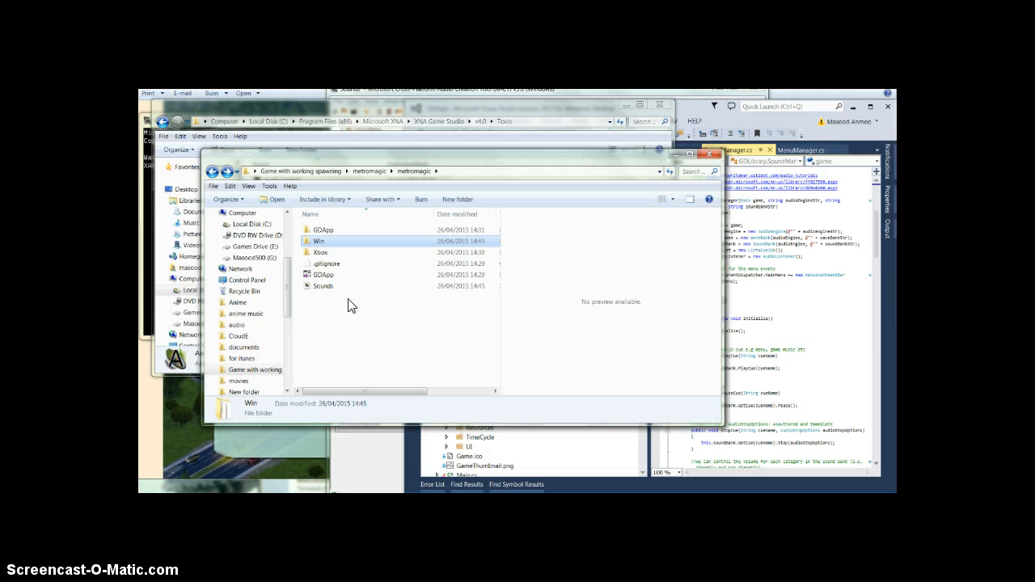
In Windows Explorer, examine the Sounds project file in the metromagic folder and the built files in its Win folder.
left_click(342, 286)
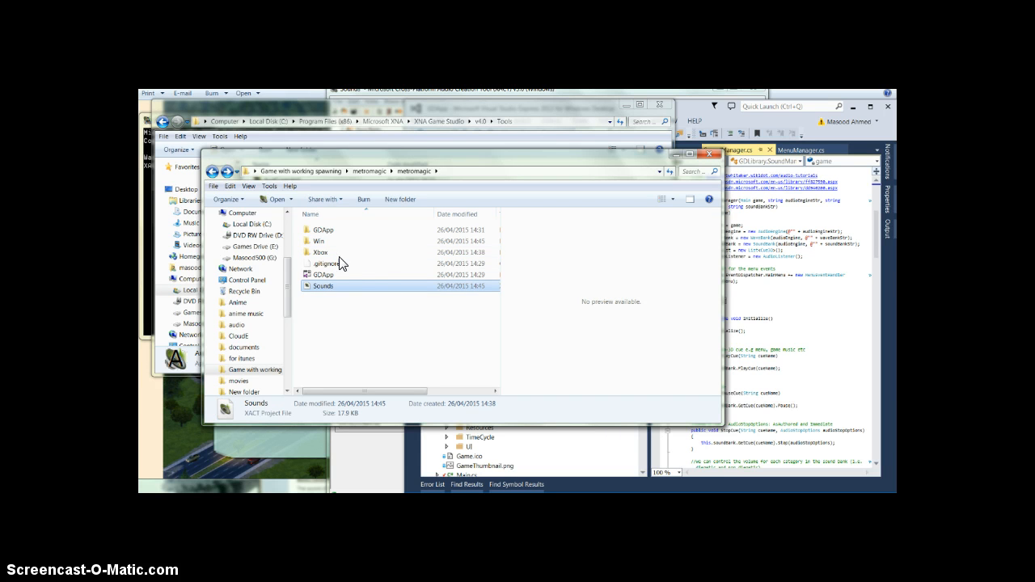
double_click(335, 241)
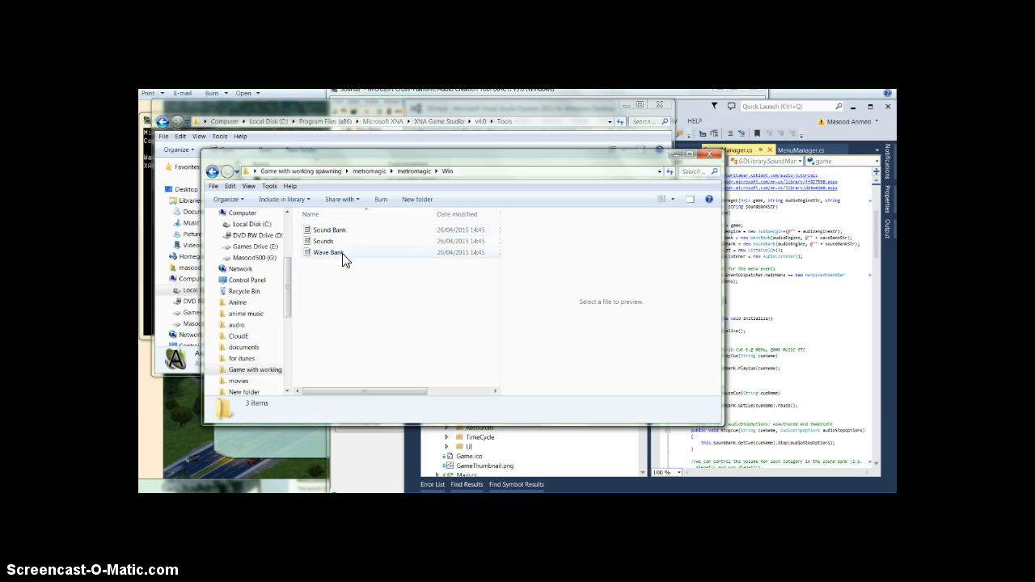
left_click(343, 243)
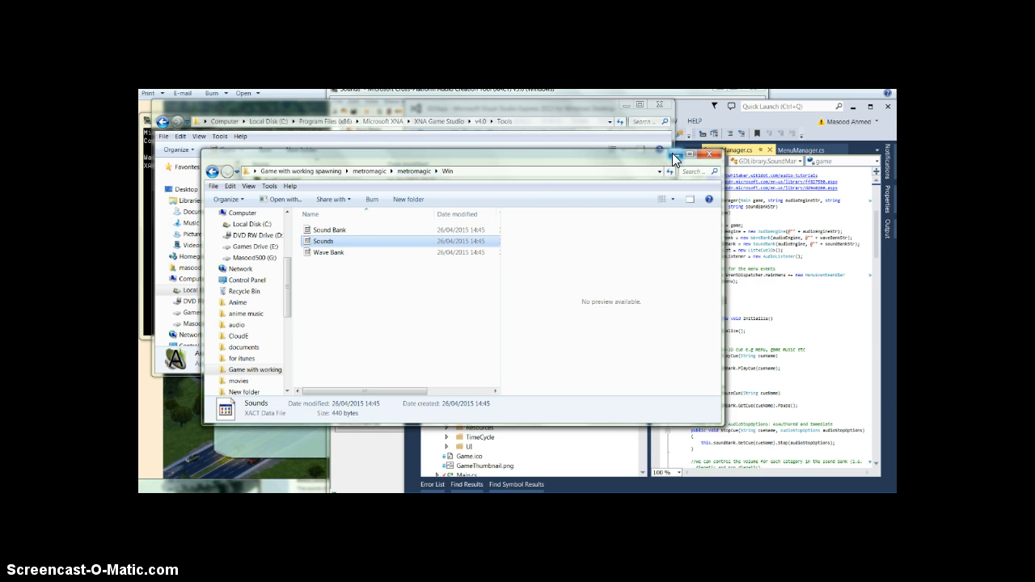
left_click(213, 172)
Add the Sounds XACT project file from the metromagic folder to the Assets\Audio folder of GDAppContent in Visual Studio.
left_click_drag(350, 161, 688, 183)
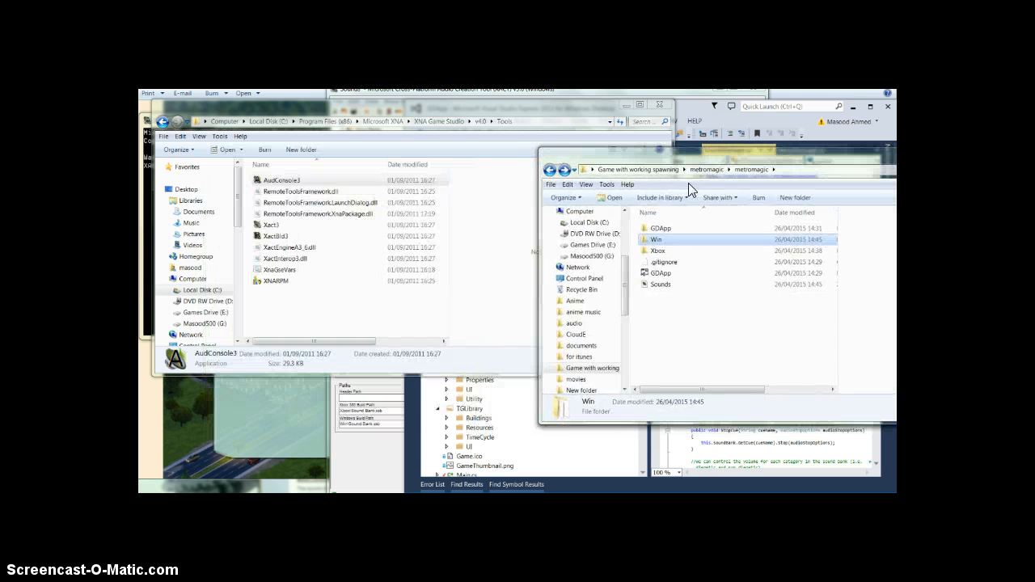
left_click(524, 443)
scroll(524, 443, "down", 3)
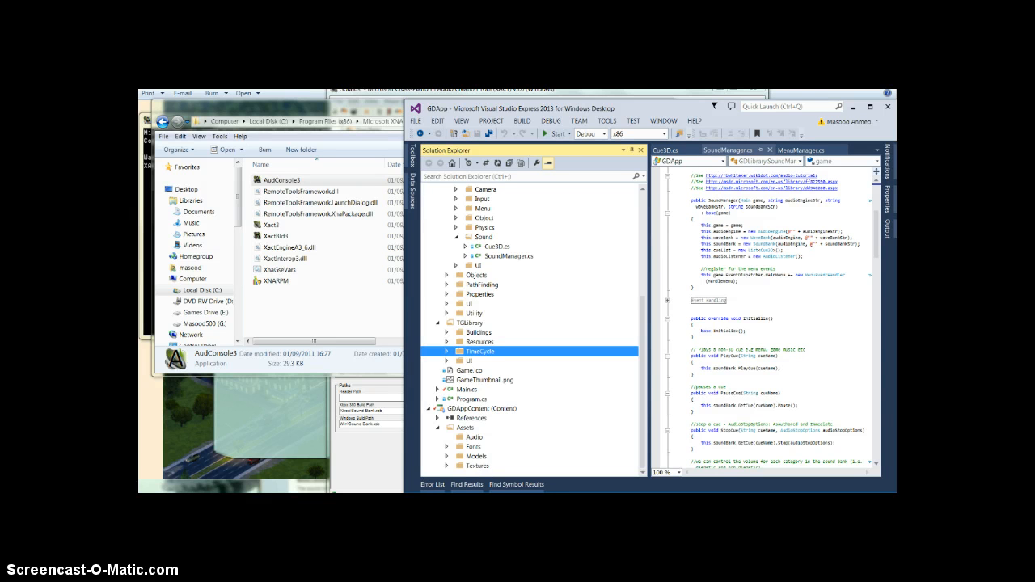
left_click(190, 481)
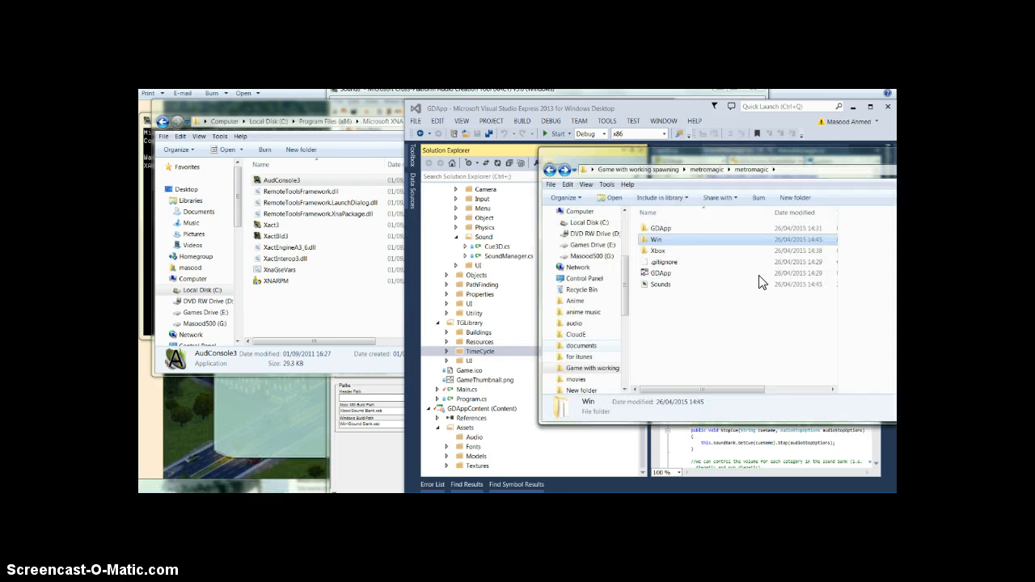
left_click(661, 287)
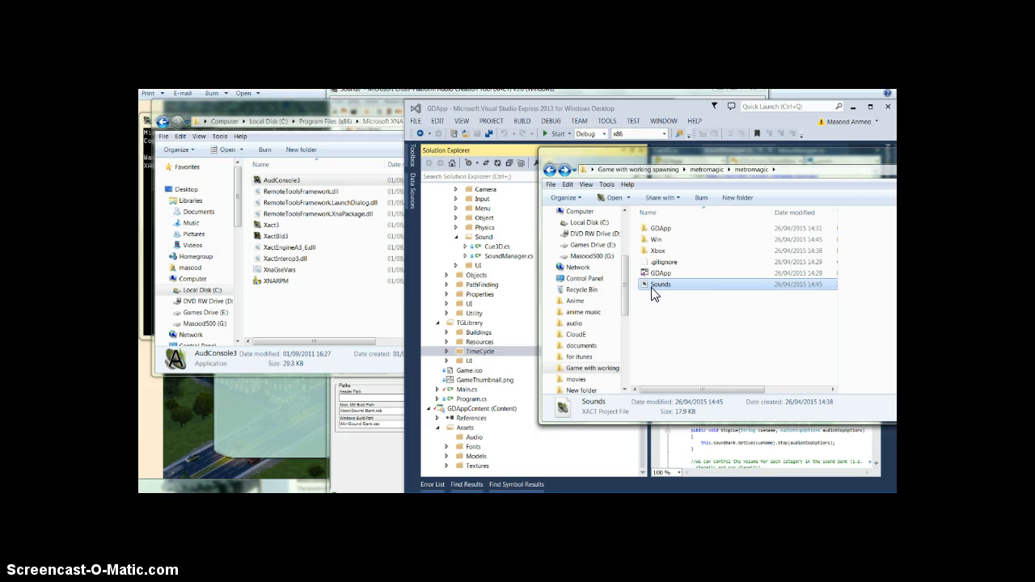
left_click_drag(653, 293, 482, 443)
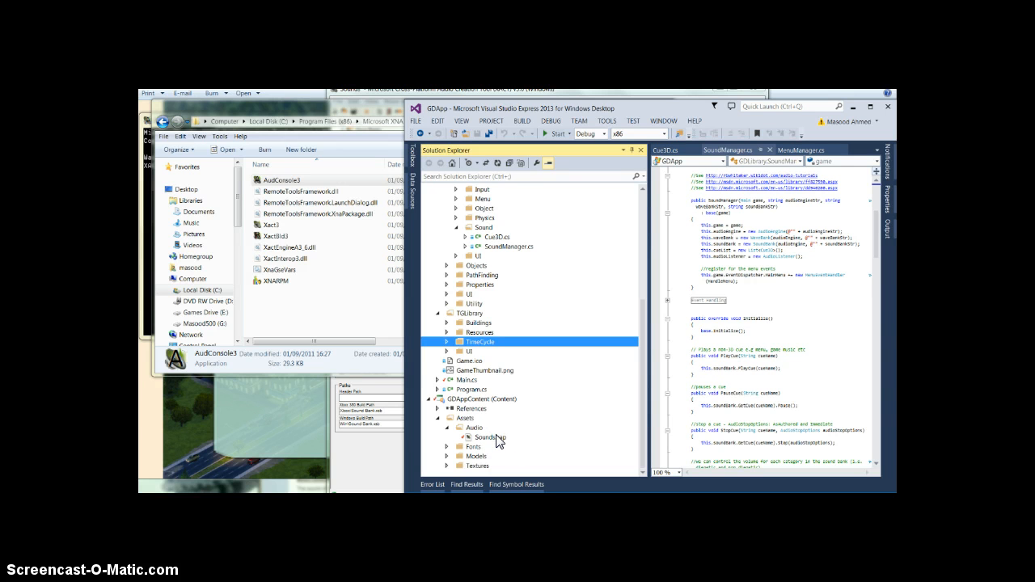
left_click(495, 437)
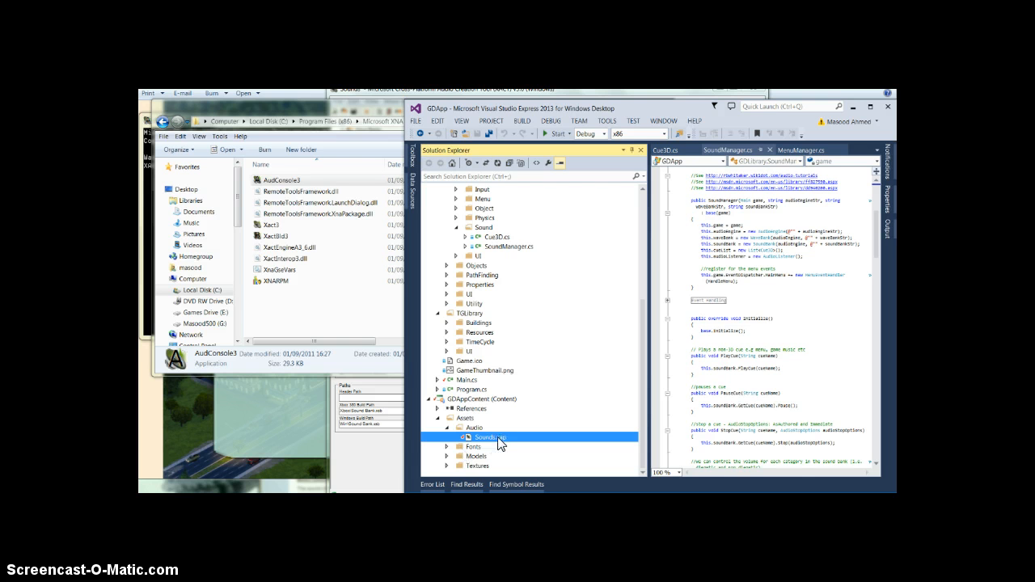
Open SoundManager.cs from the Managers\Sound folder of GDLibrary and maximize the Visual Studio window.
scroll(498, 442, "up", 5)
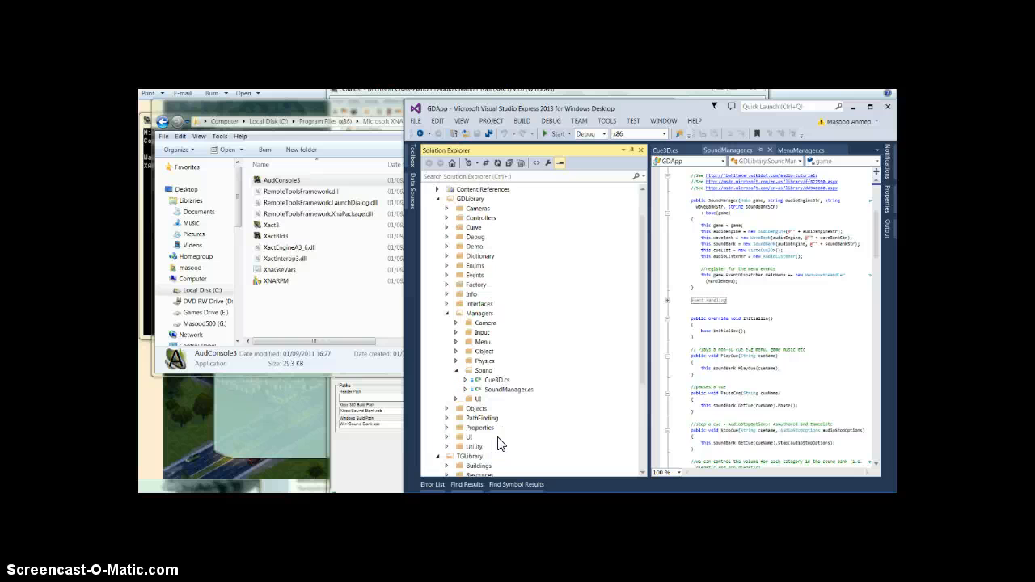
double_click(509, 391)
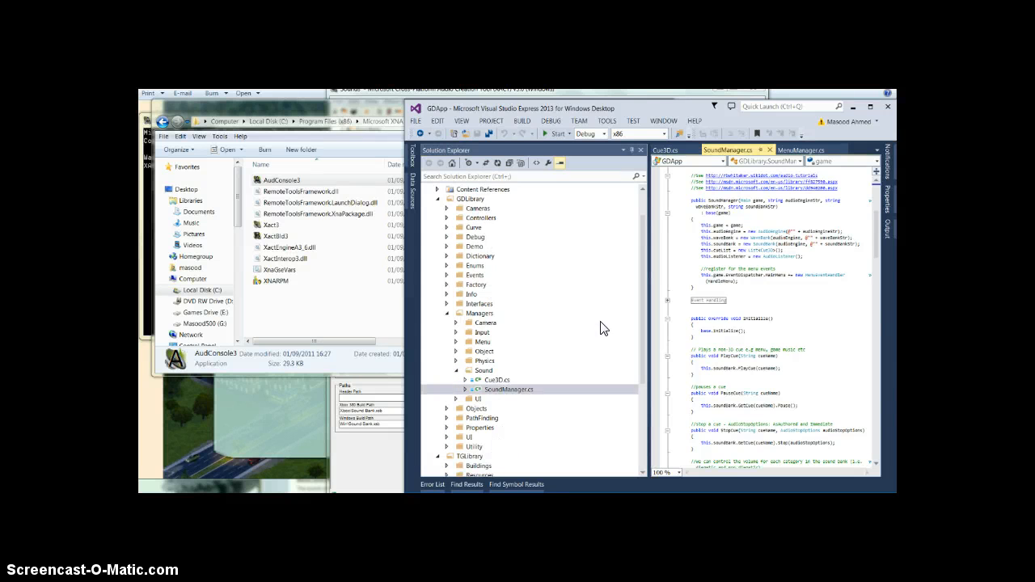
double_click(693, 104)
Review the SoundManager class from its declarations through the PlayCue, PauseCue and SetVolume methods.
scroll(610, 407, "up", 7)
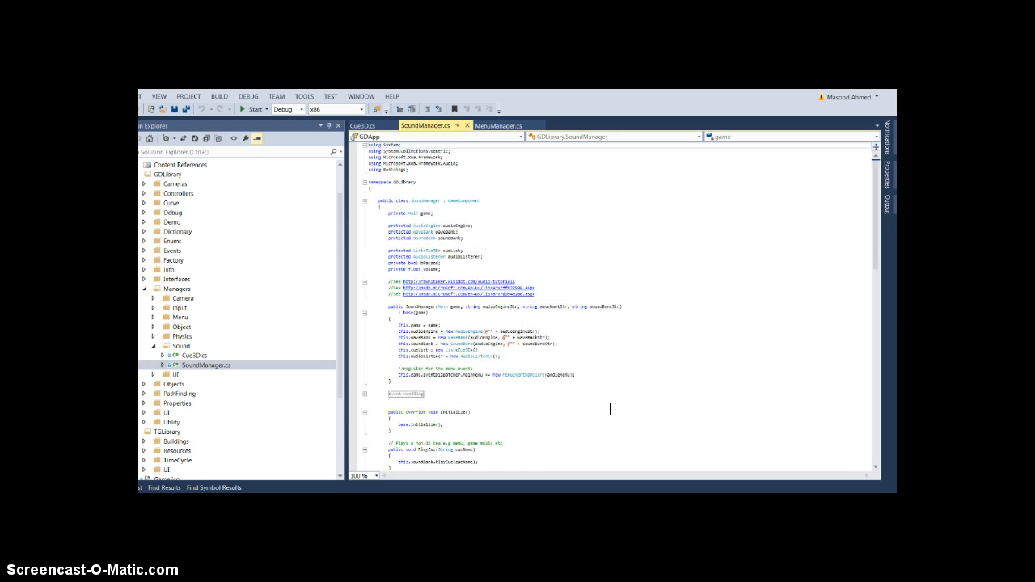
scroll(558, 314, "down", 10)
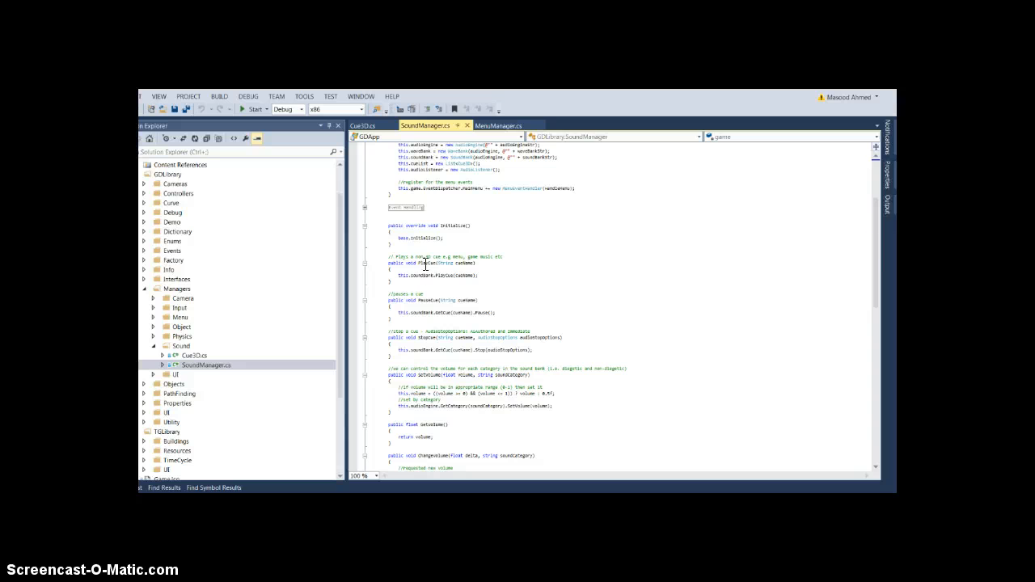
left_click(423, 263)
left_click(426, 300)
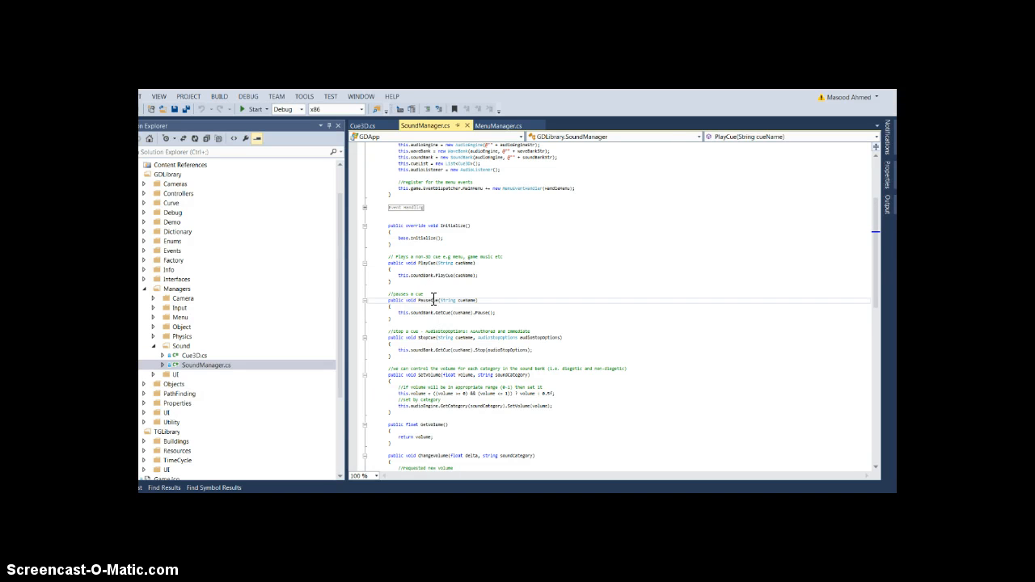
left_click(433, 375)
scroll(479, 431, "down", 5)
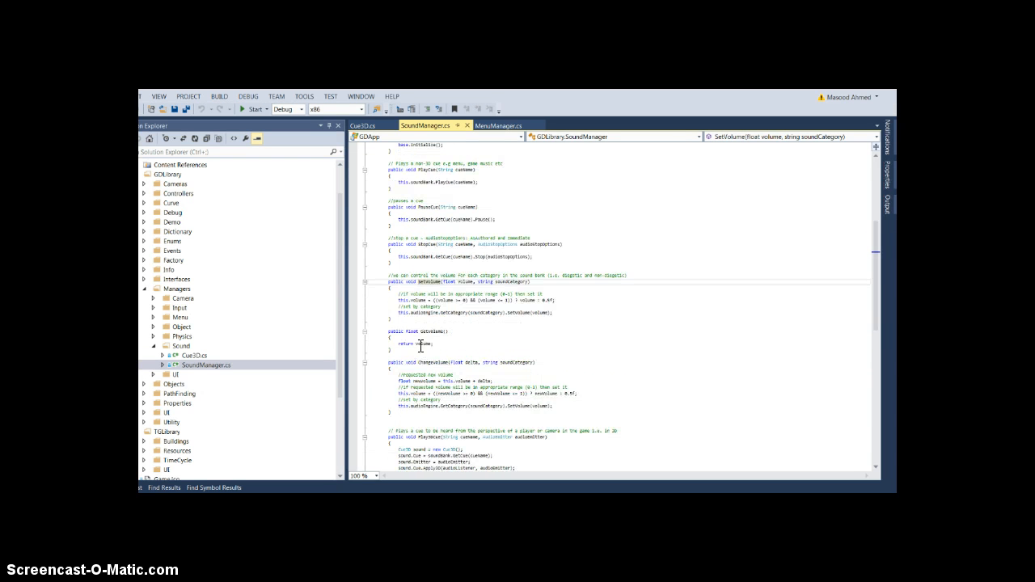
Review the ChangeVolume, Play3DCue, UpdateListenerPosition and Update methods of the SoundManager class.
left_click(444, 361)
scroll(487, 416, "down", 14)
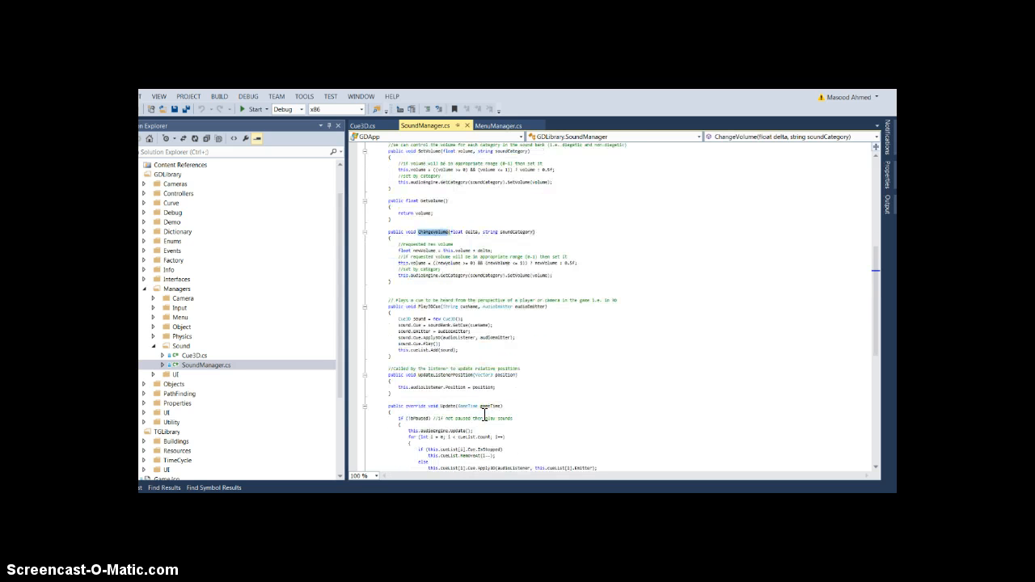
scroll(490, 423, "up", 15)
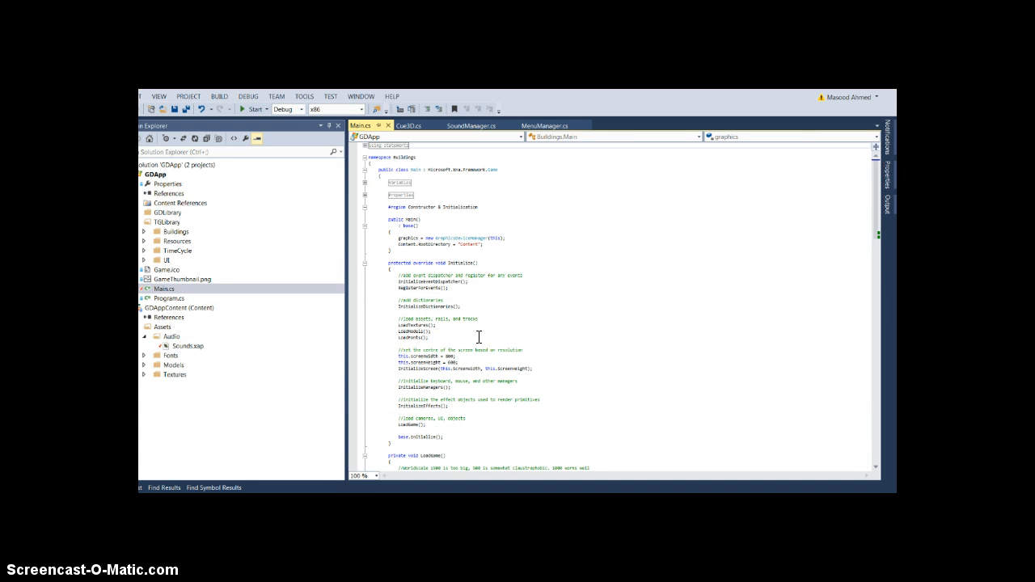
Insert a blank line at the start of the Initialize method body in Main.cs.
left_click(479, 337)
left_click(459, 271)
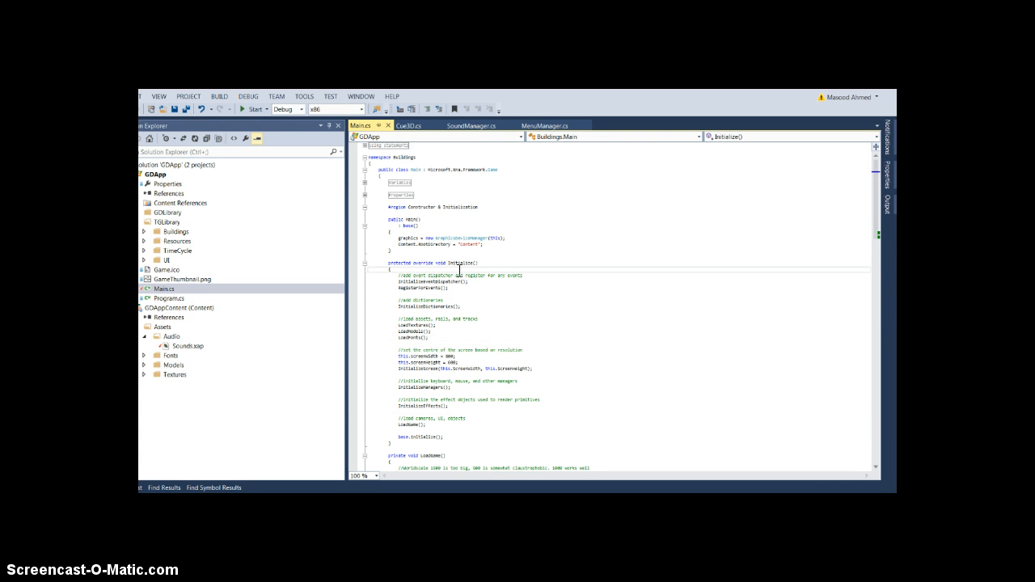
key("ctrl+v")
key("shift+Up")
key("BackSpace")
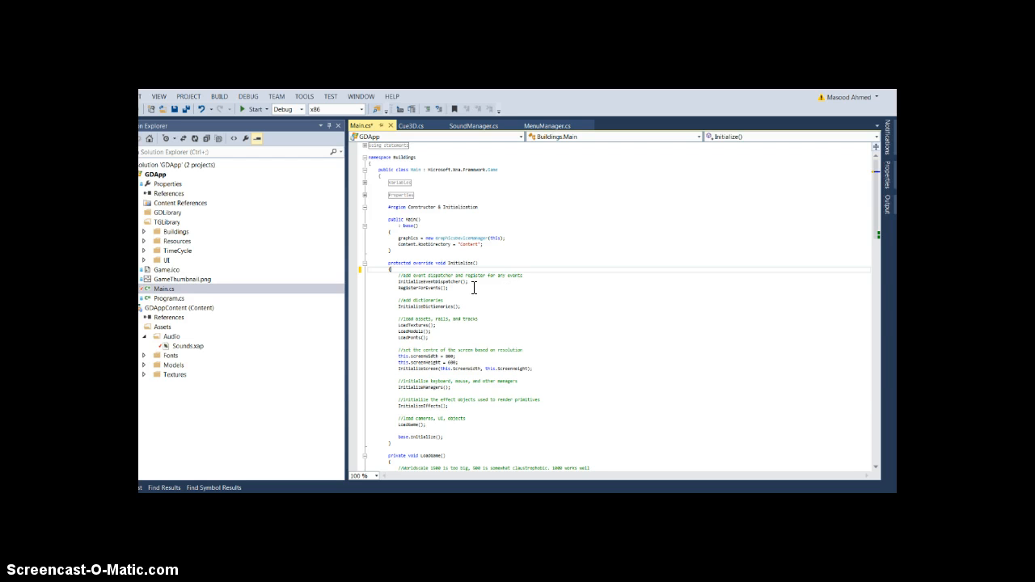
key("Return")
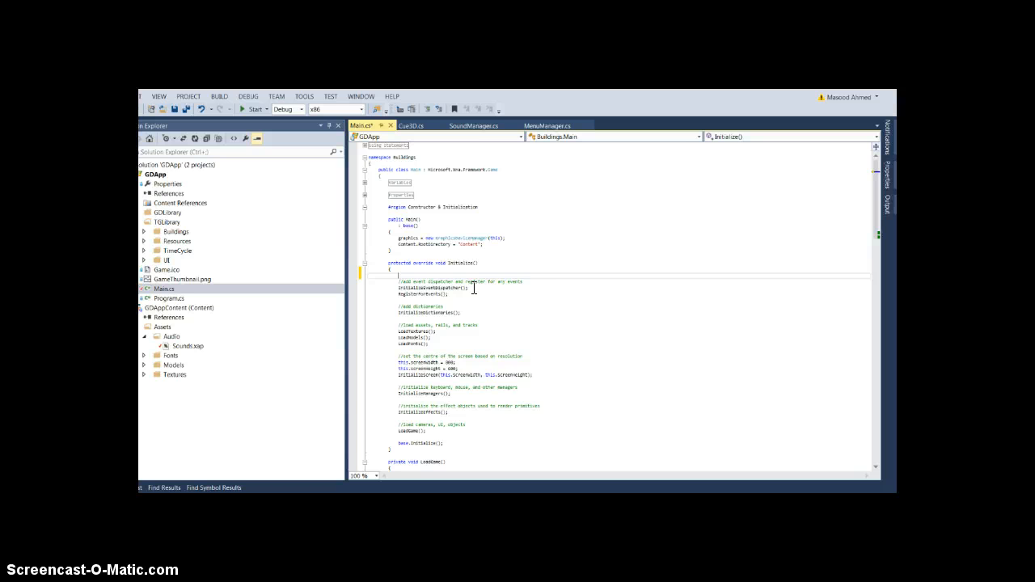
Start a SoundManager.Play3DCue call on the blank line in Initialize, using code completion for the property and method names.
type("Sour")
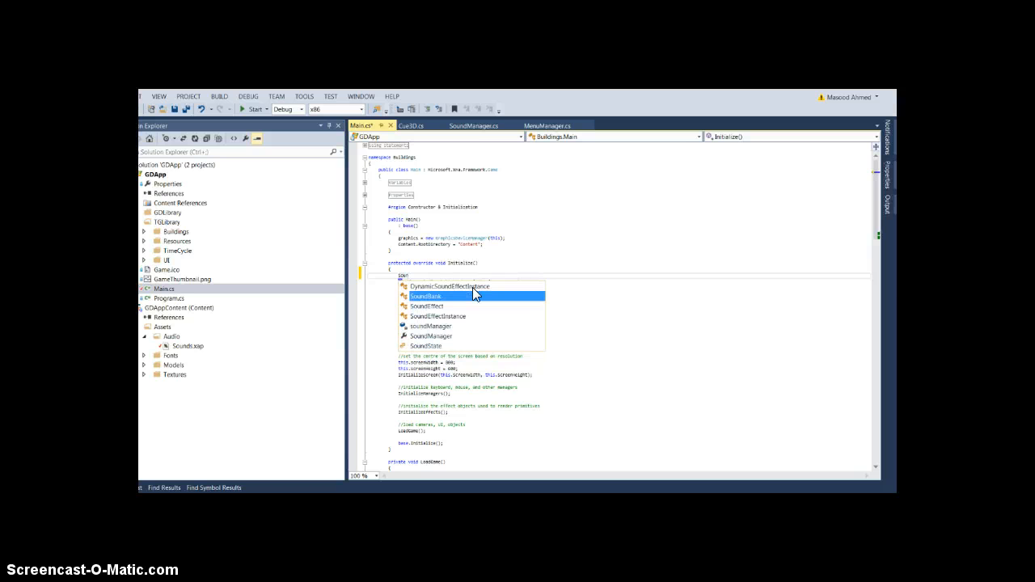
type("d")
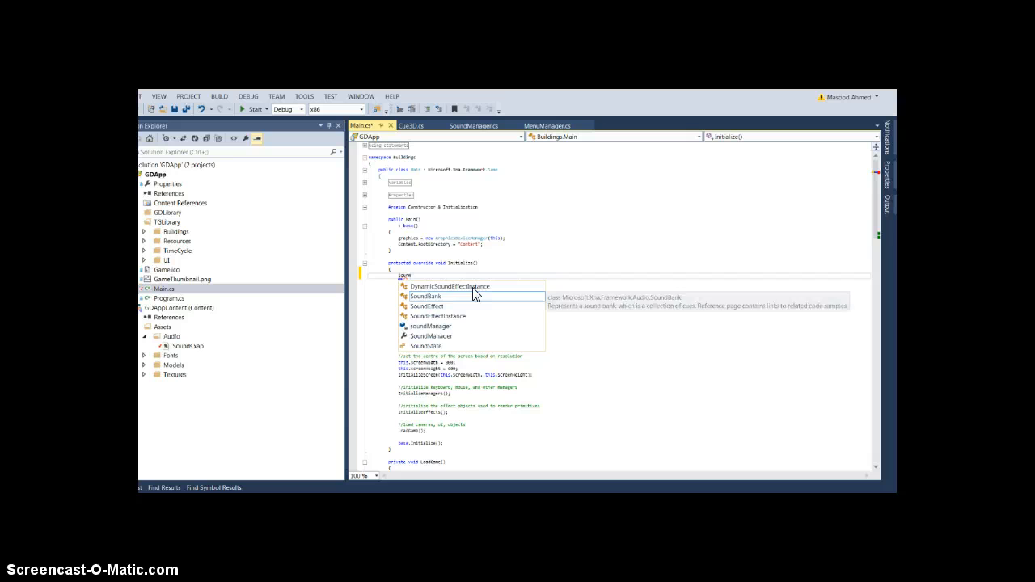
key("Down")
key("Down")
key("Down")
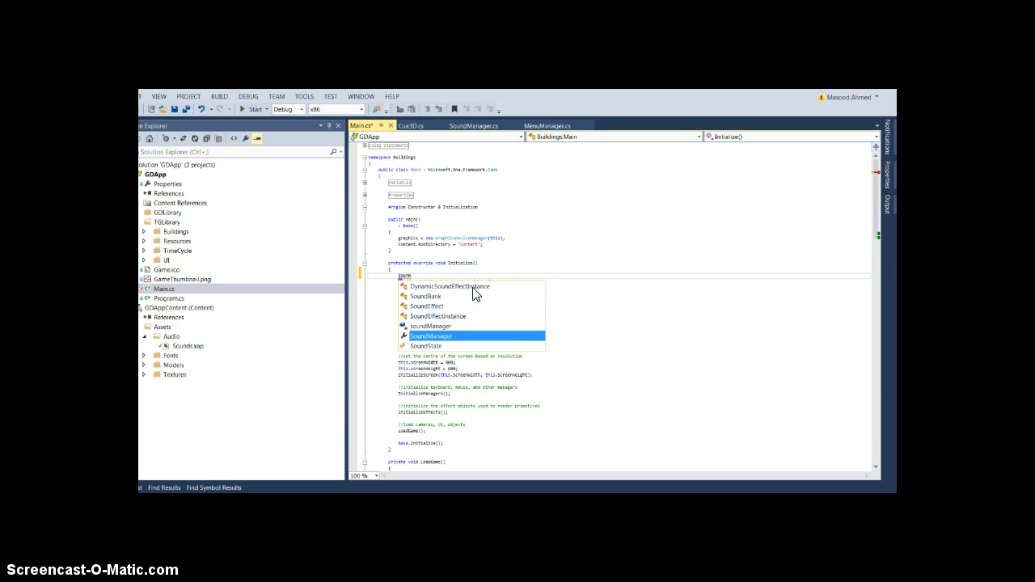
key("Tab")
type(".pla")
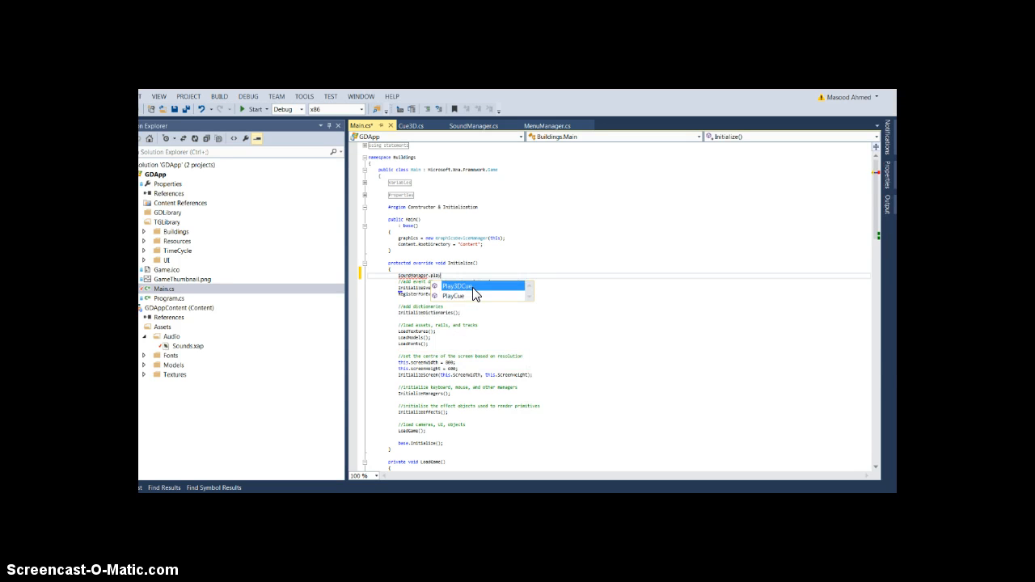
key("Tab")
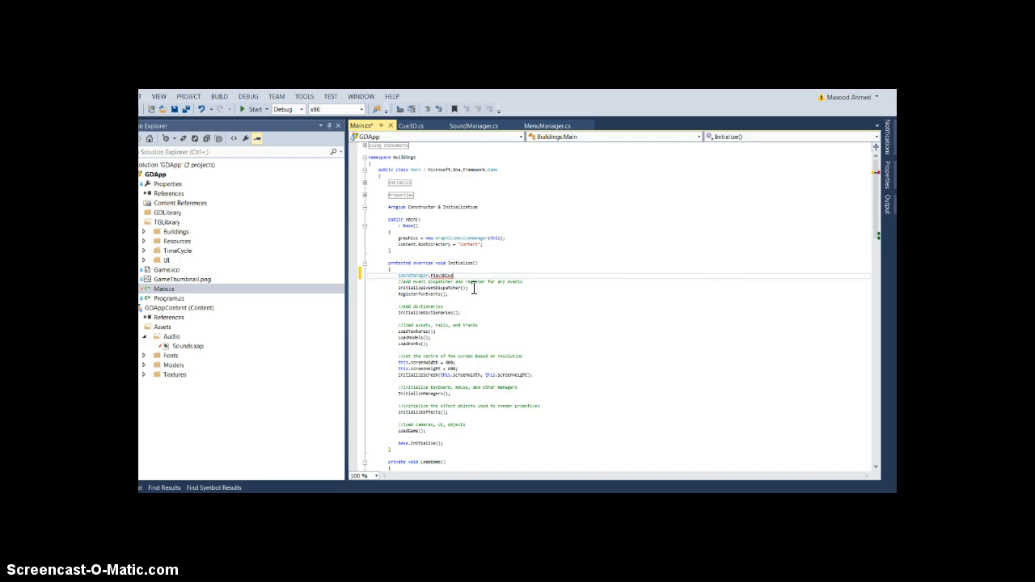
type("(")
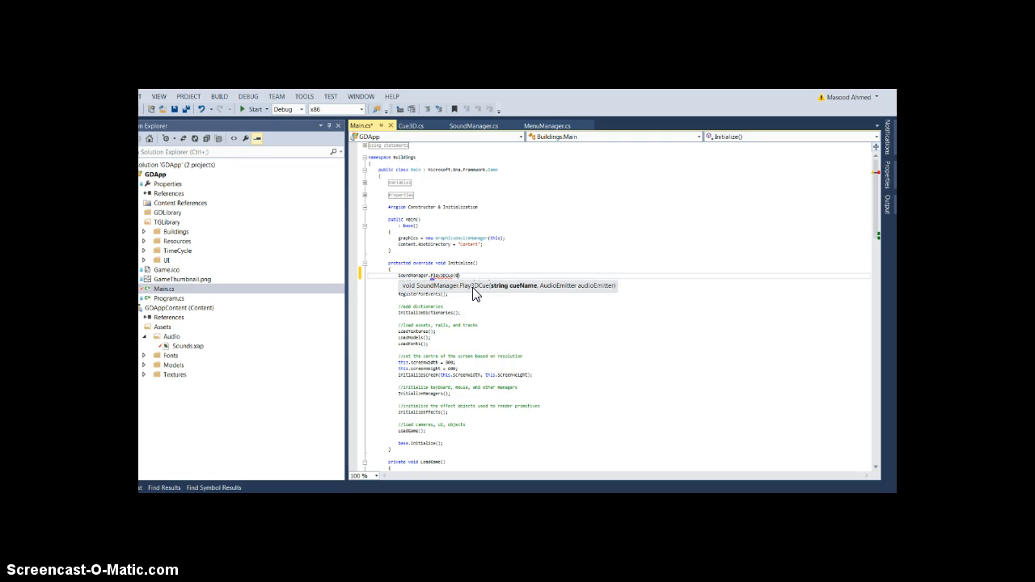
key("Escape")
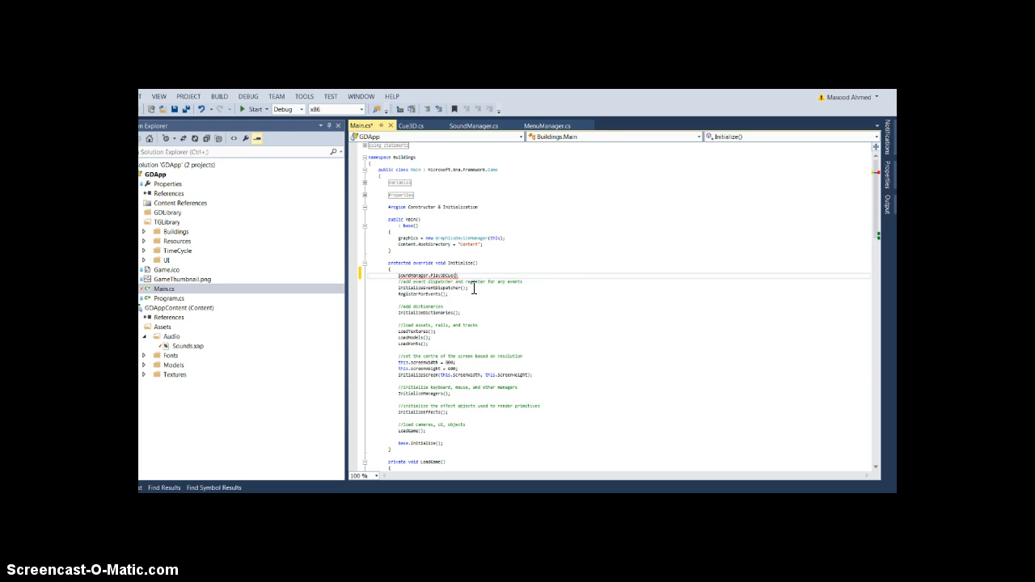
Try an empty string and a "this." reference as the Play3DCue arguments, and delete the whole call from Initialize.
type("\"\", this.")
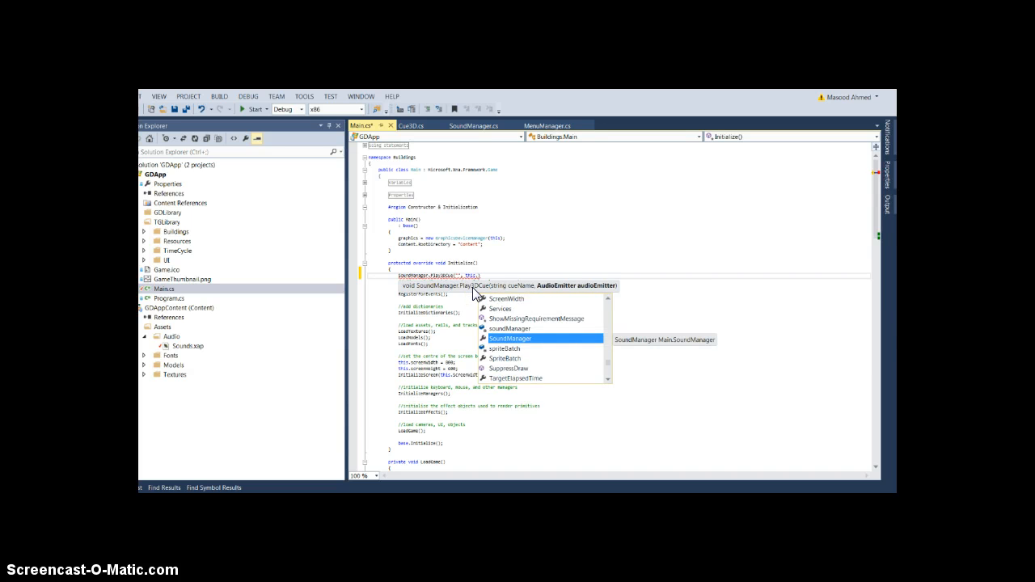
type("ch")
key("BackSpace")
key("BackSpace")
key("BackSpace")
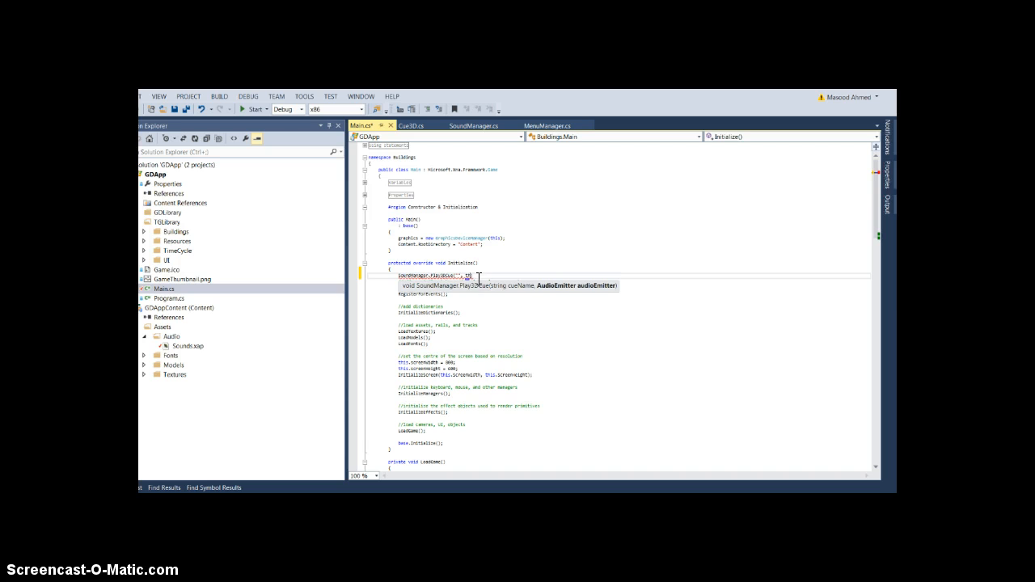
left_click_drag(477, 275, 400, 278)
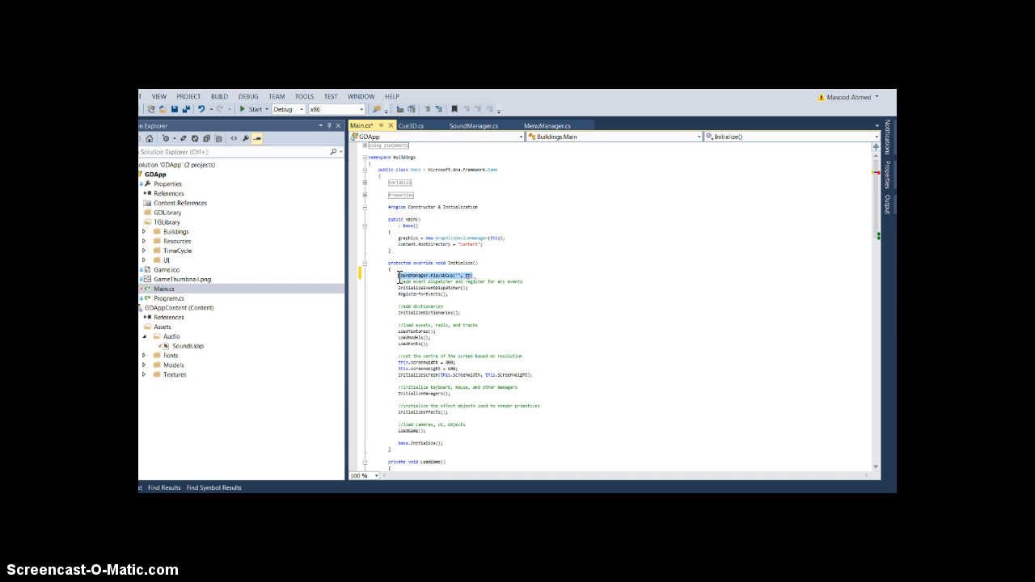
key("Delete")
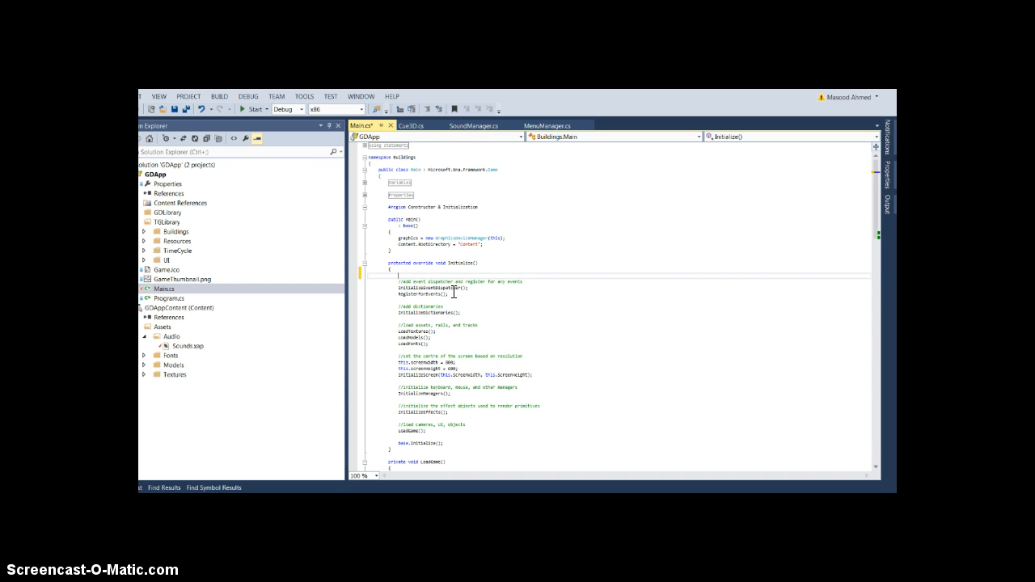